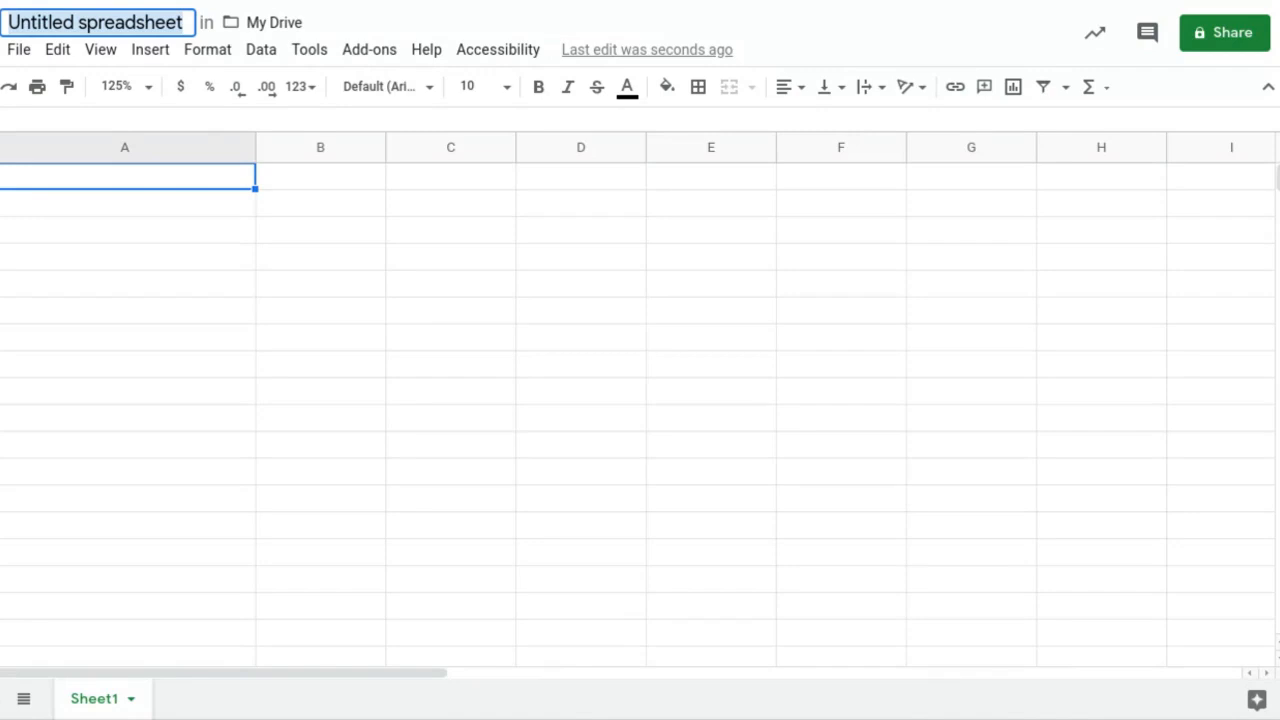
Rename the untitled spreadsheet to "How to create a formula"
type("How ")
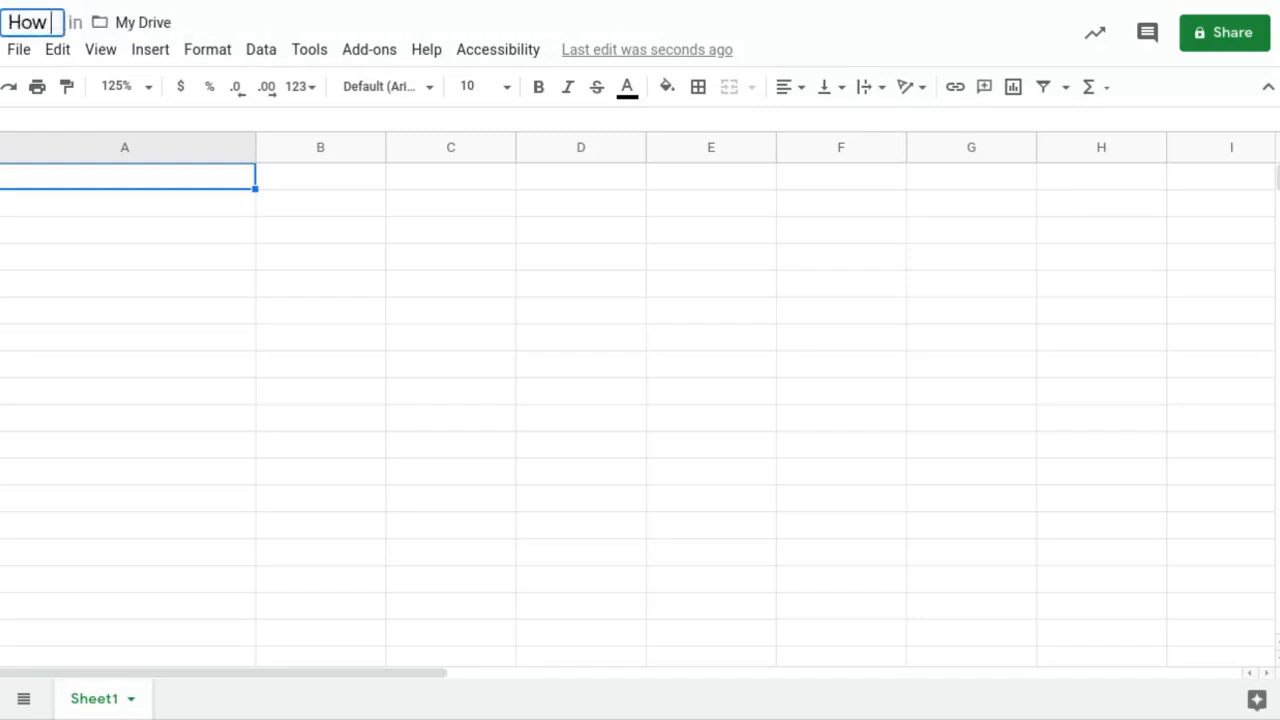
type("to create")
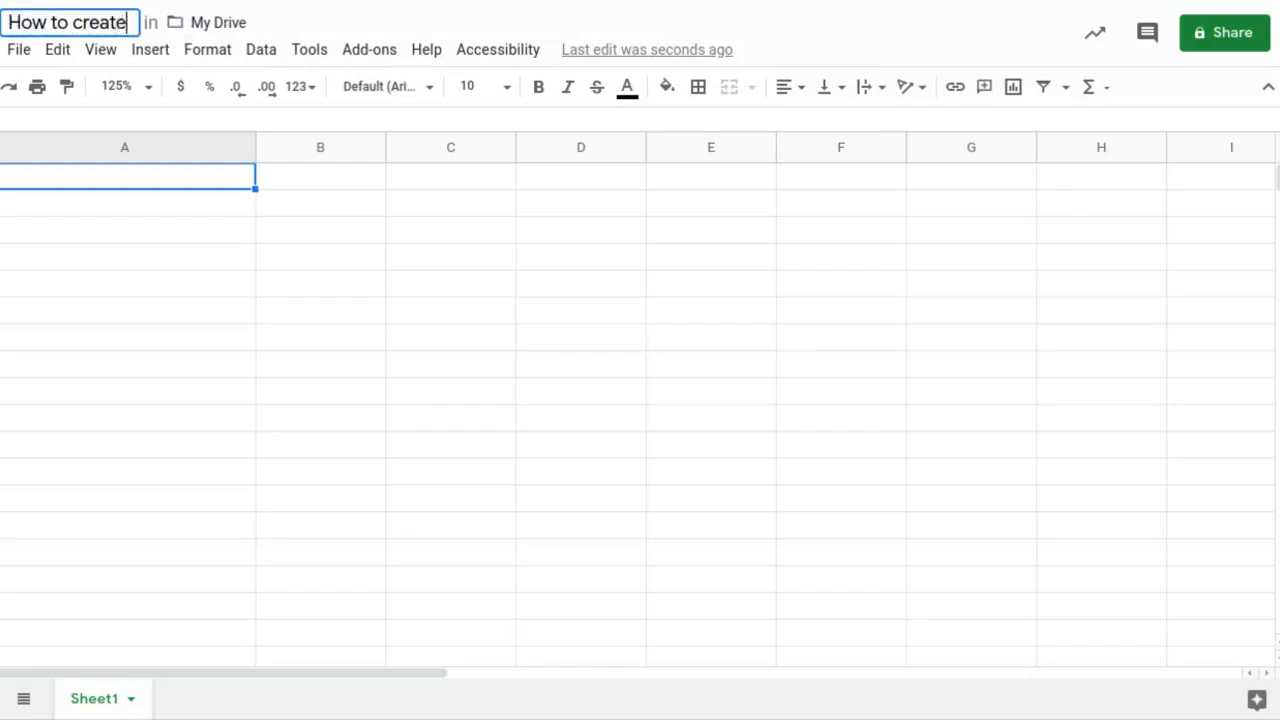
type(" a formula")
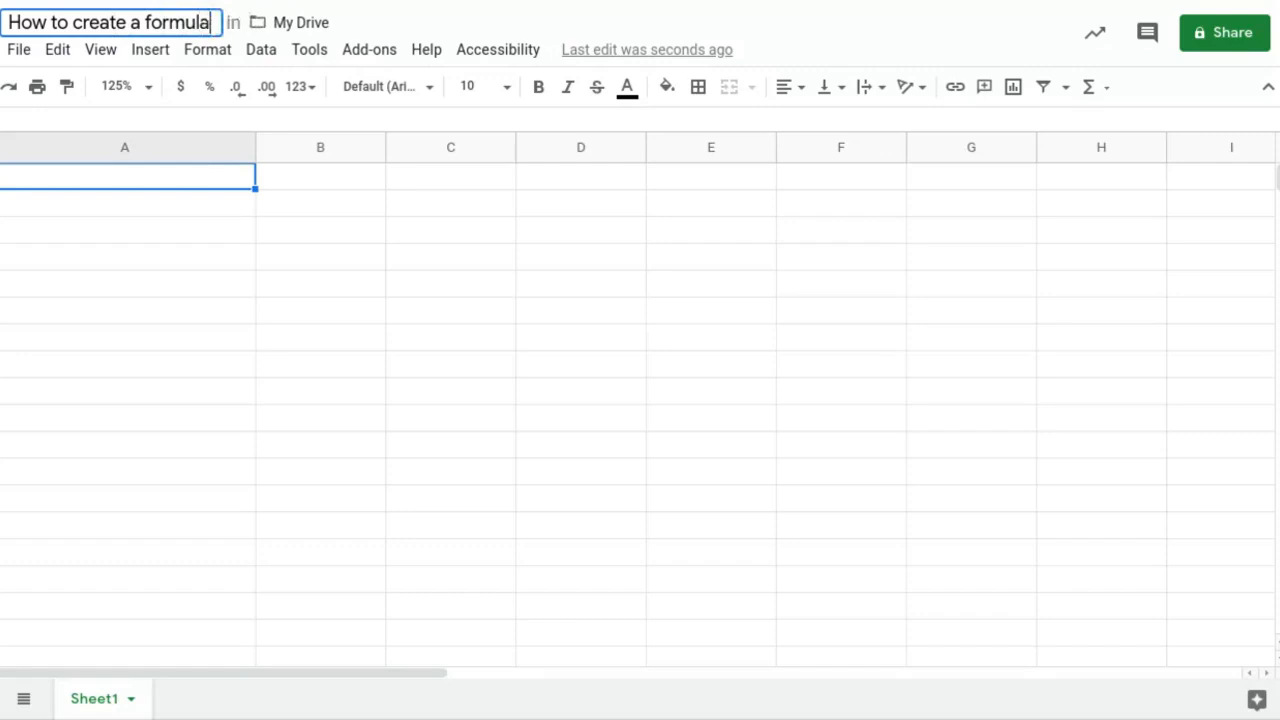
Fill the first row's cells from column A to D with gray and merge them into one cell
left_click(177, 177)
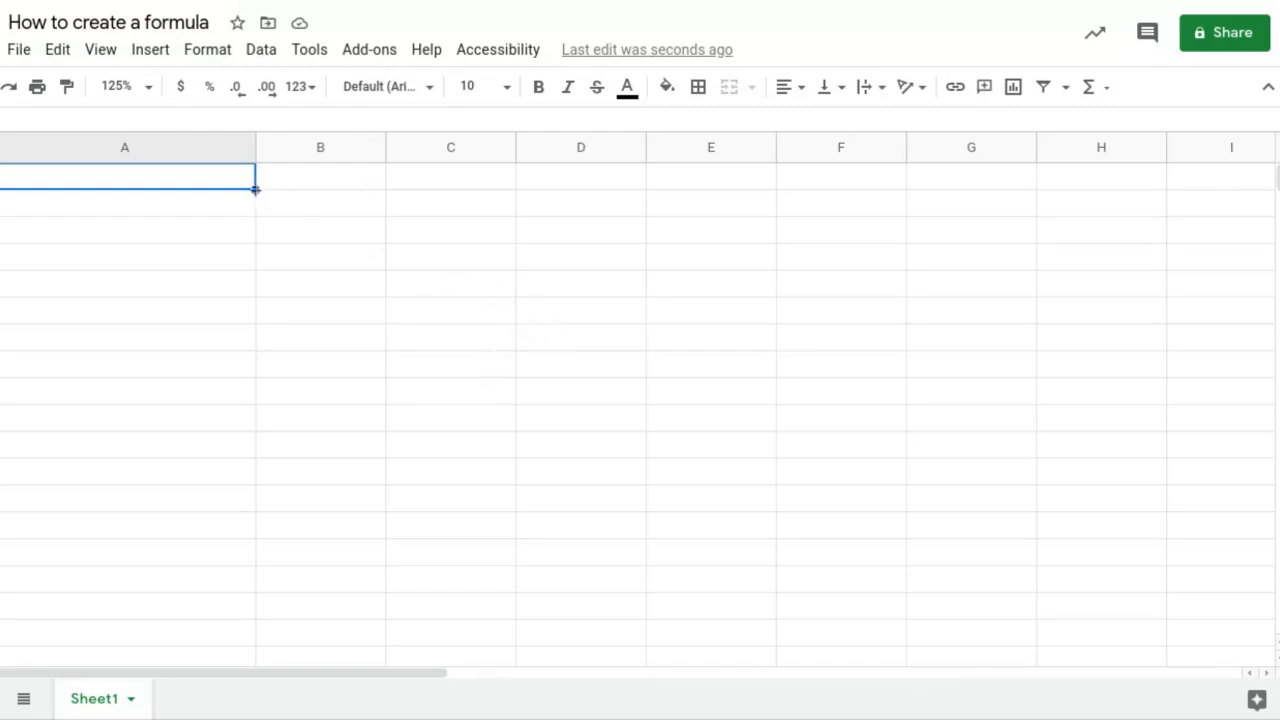
left_click_drag(255, 189, 614, 179)
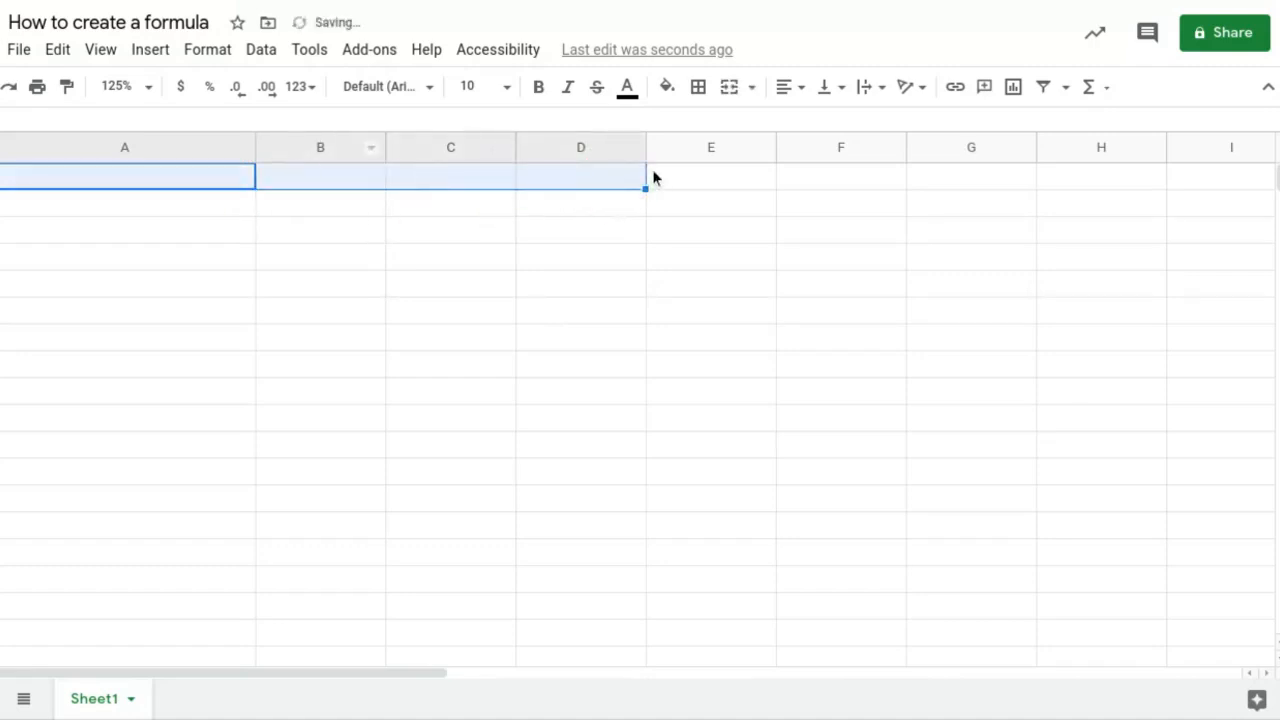
left_click(665, 88)
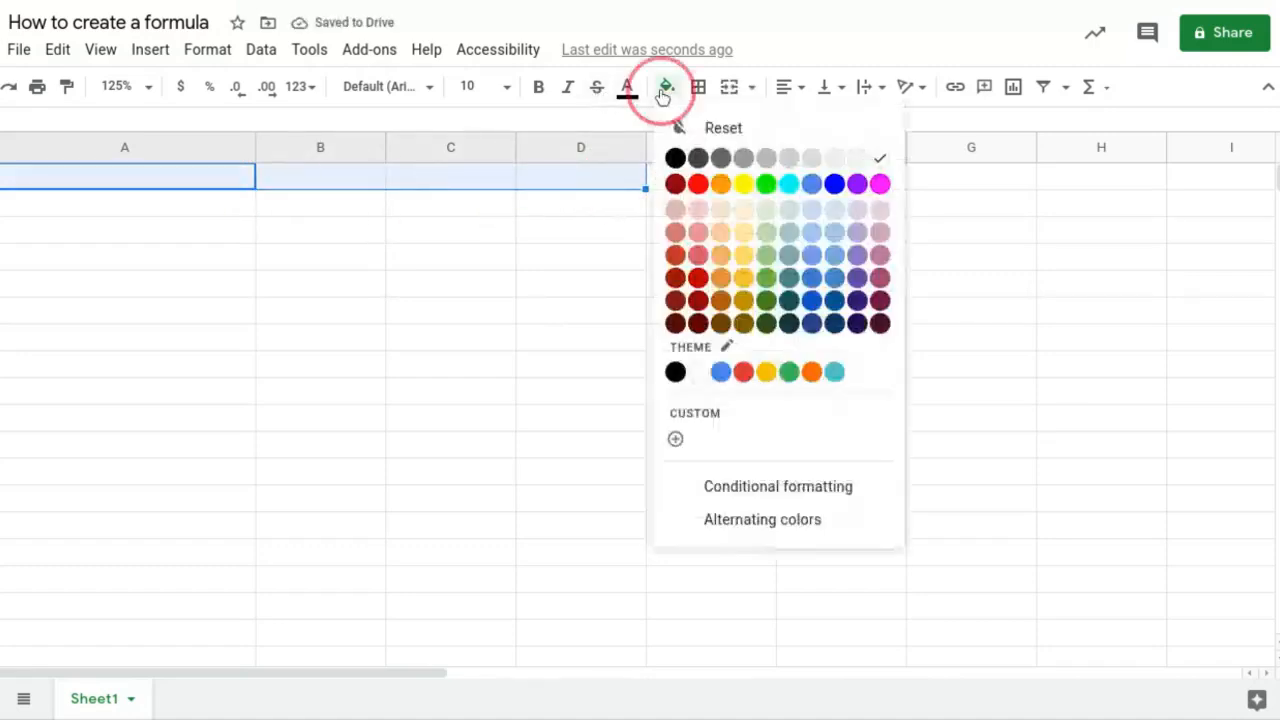
left_click(772, 158)
left_click(729, 87)
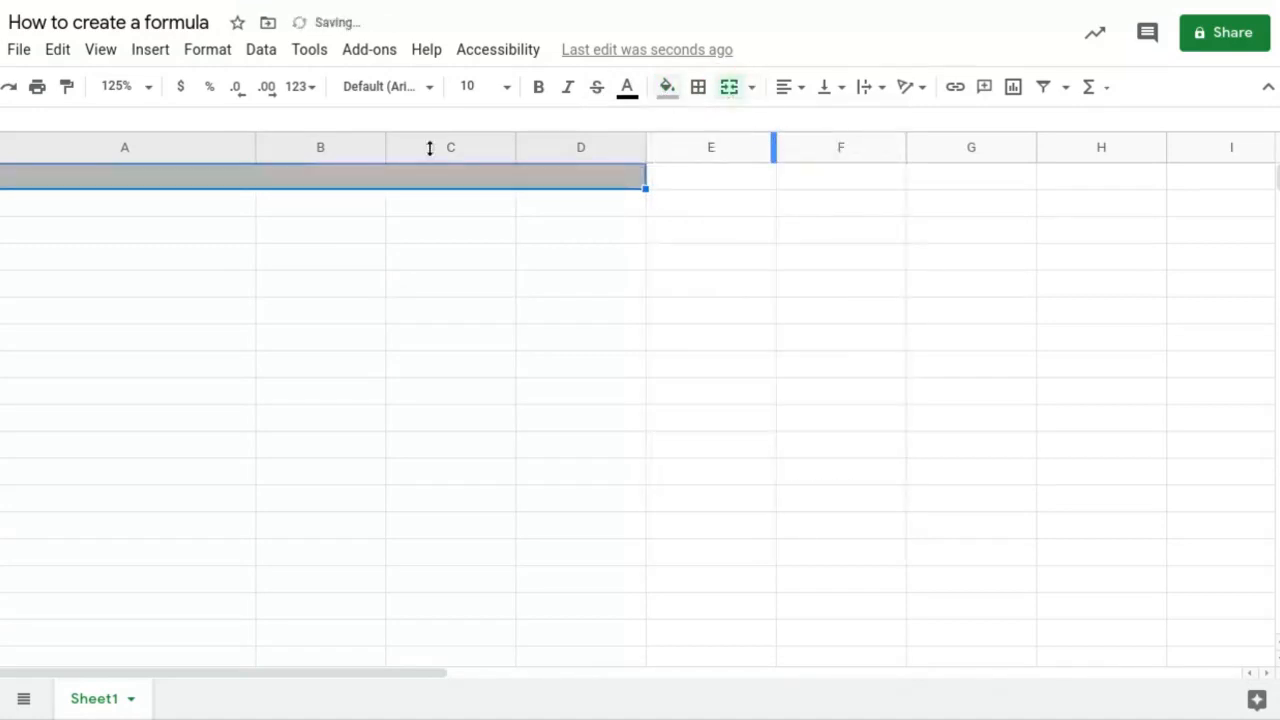
Enter SWEETS in the merged gray row and TYPE in a dark gray row directly below it
double_click(117, 180)
type("SWEETS")
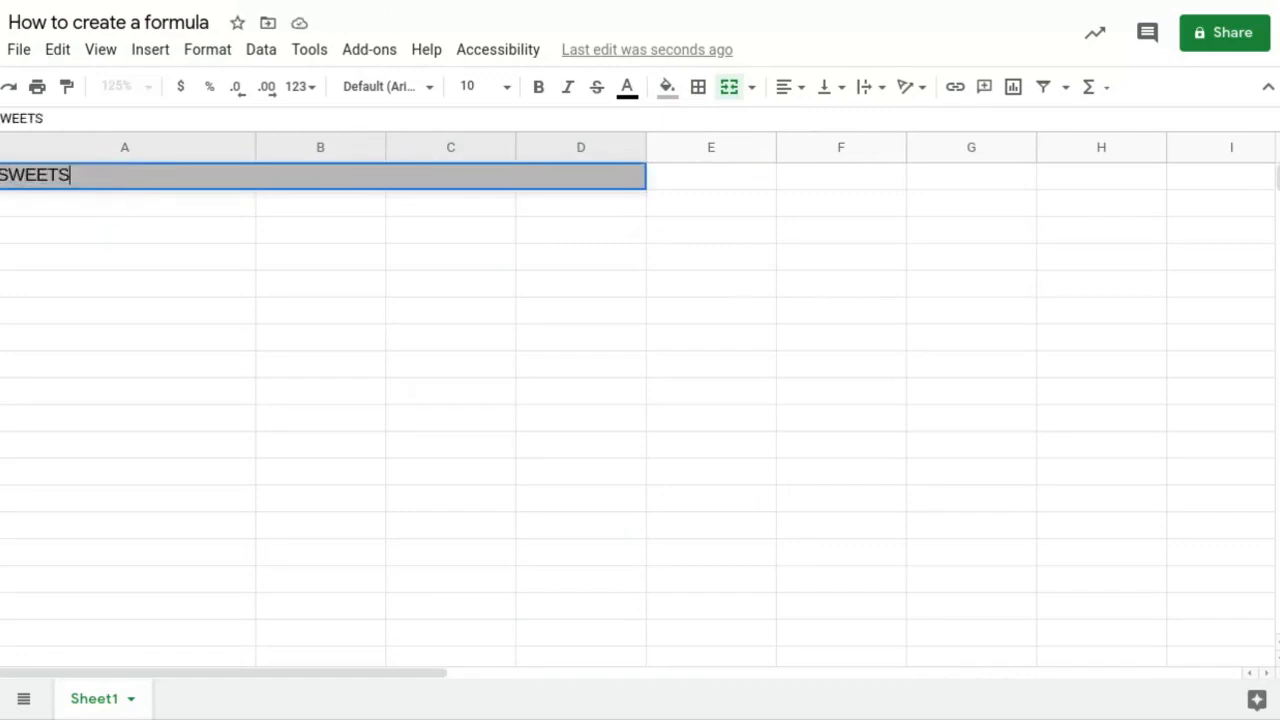
left_click(104, 207)
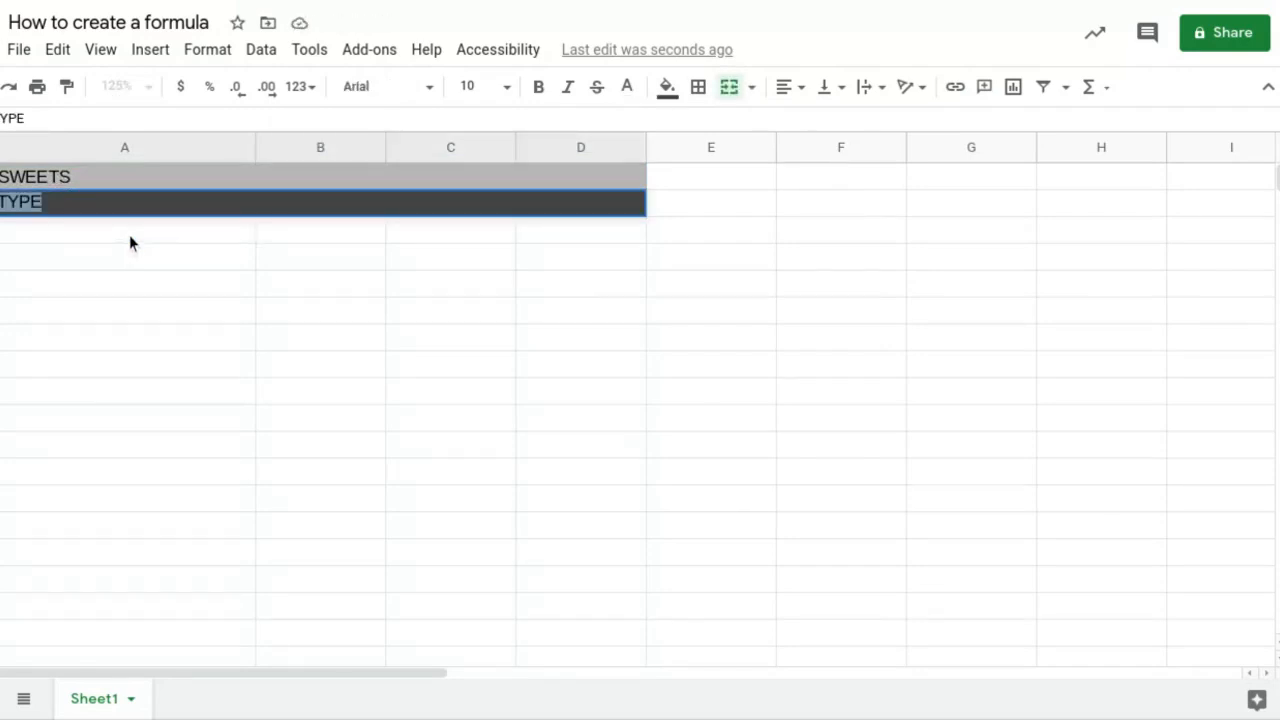
List Oreo and Chips Ahoy! in column A under the TYPE heading
left_click(150, 229)
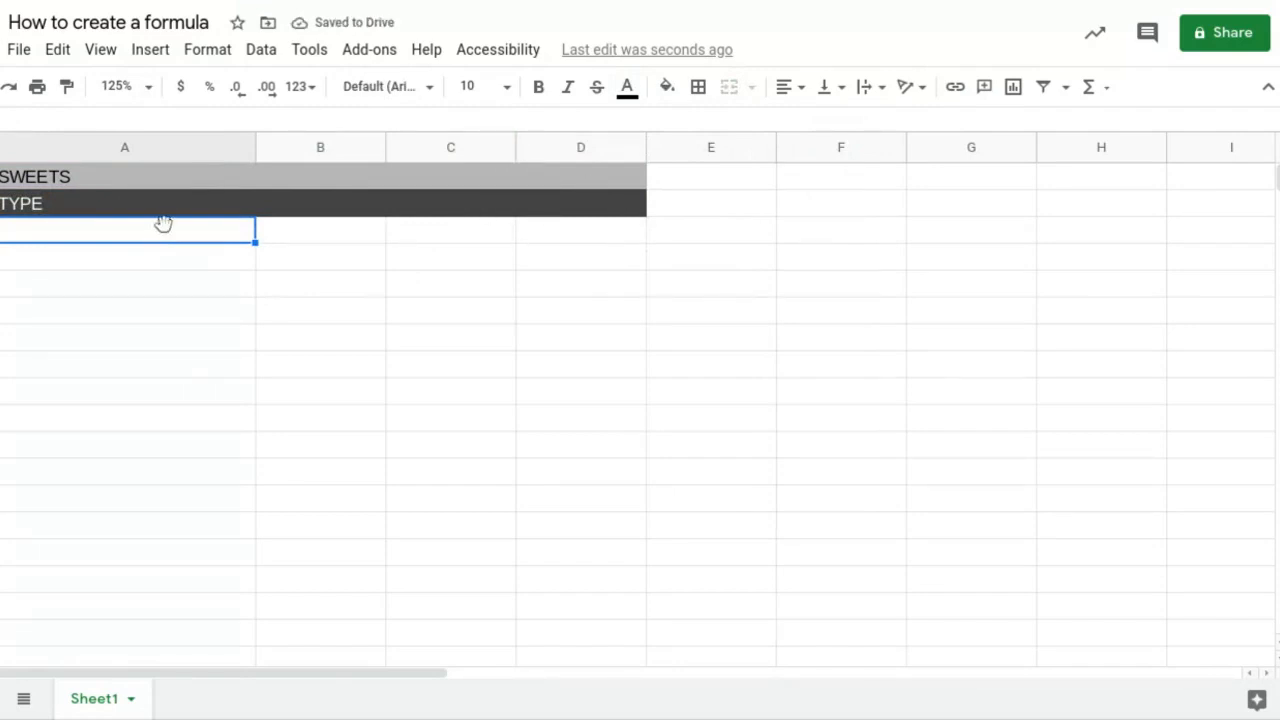
type("Oreo")
left_click(218, 254)
type("Chips Ahoy!")
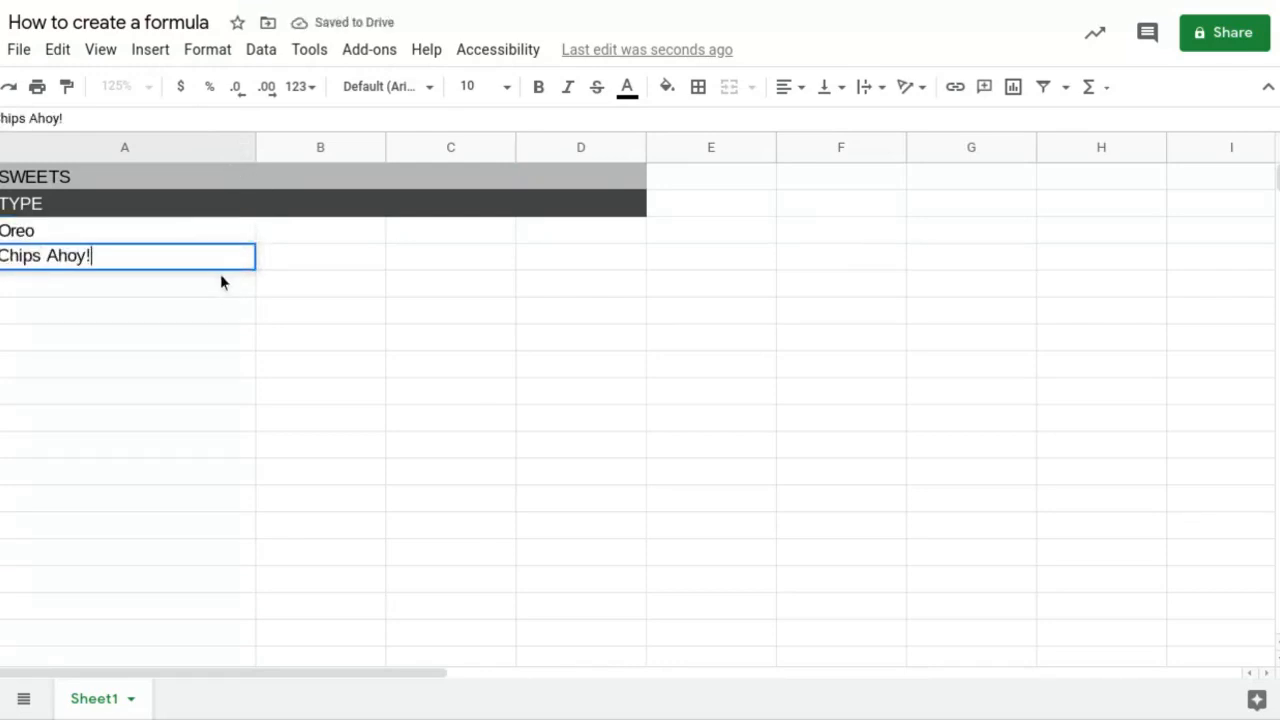
Add Snickers and M&M's to column A below Chips Ahoy!
left_click(216, 285)
type("Nisc")
key("BackSpace")
key("BackSpace")
key("BackSpace")
key("BackSpace")
type("Snickers")
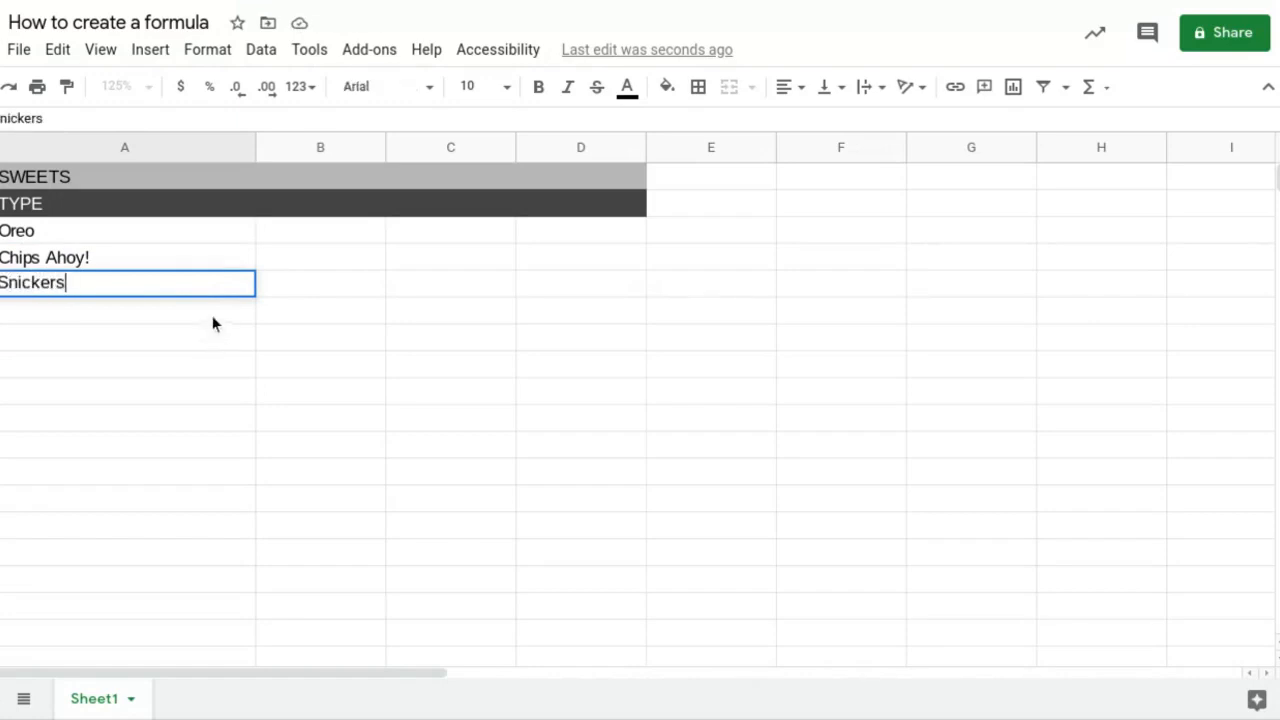
left_click(212, 316)
type("M&Ms")
key("BackSpace")
type("'s")
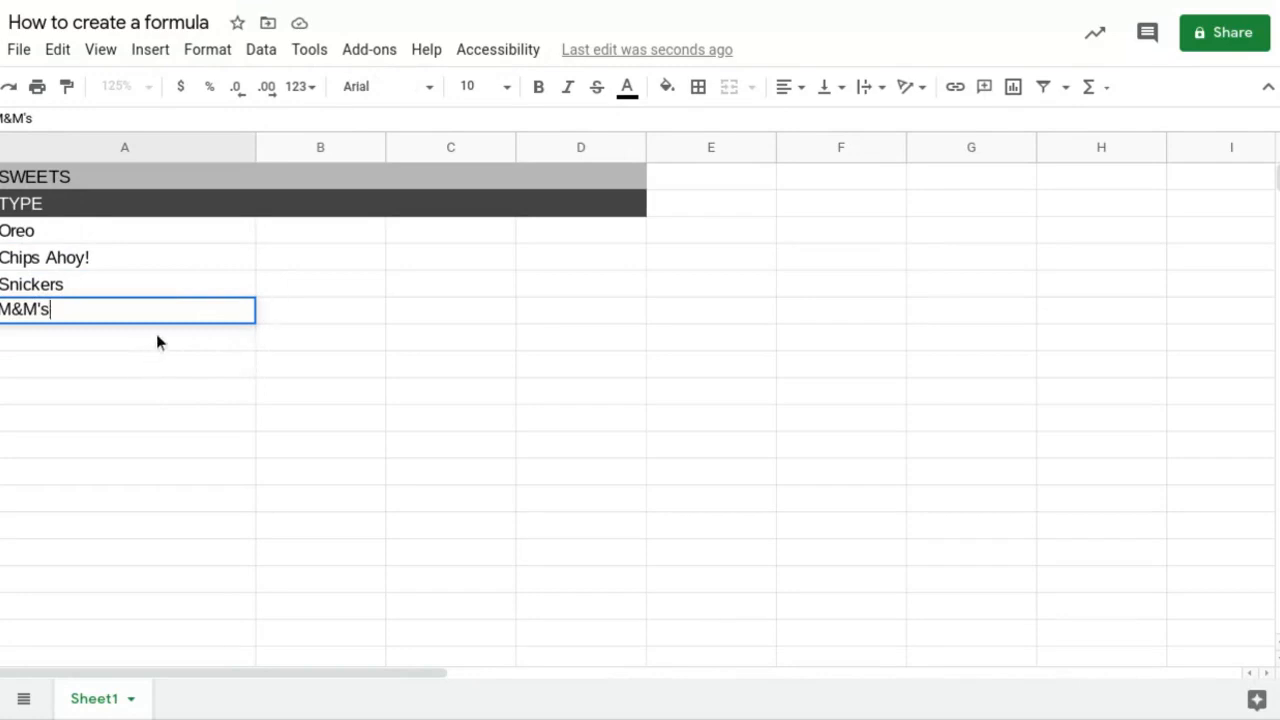
left_click(156, 338)
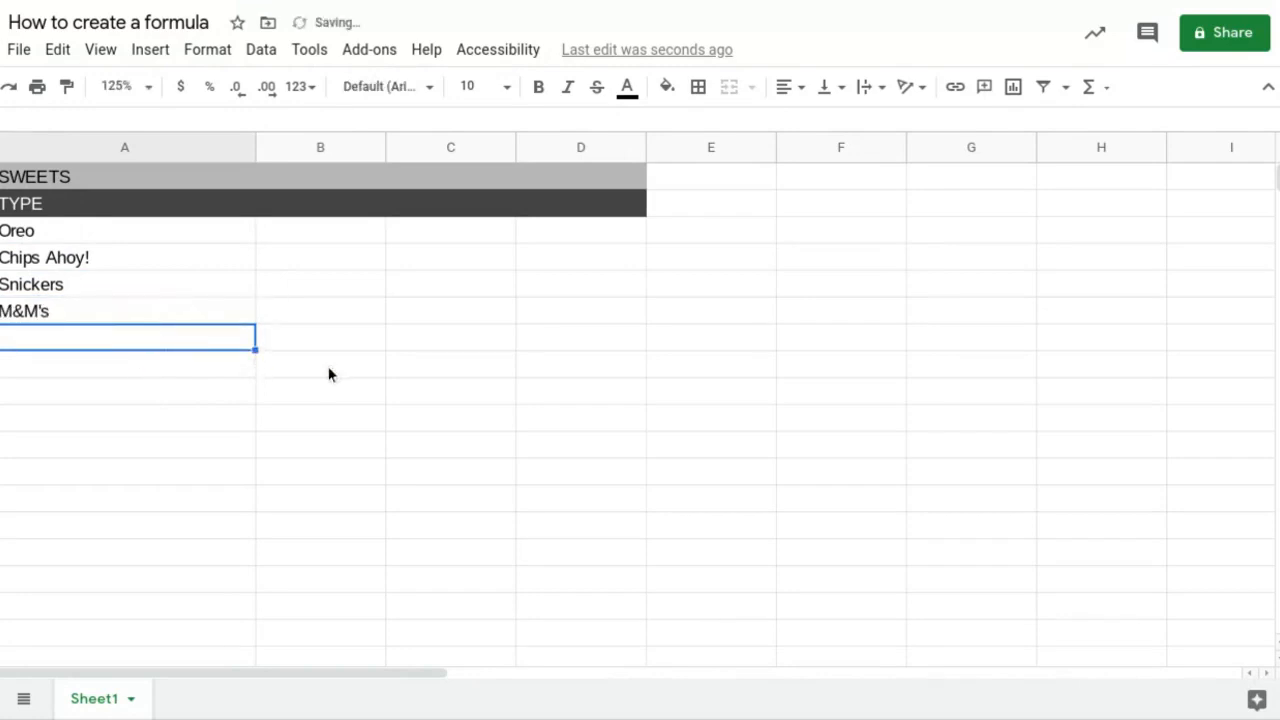
Enter the headings QUANTITY, PRICE and TOTAL in columns B, C and D of the dark gray row
double_click(365, 205)
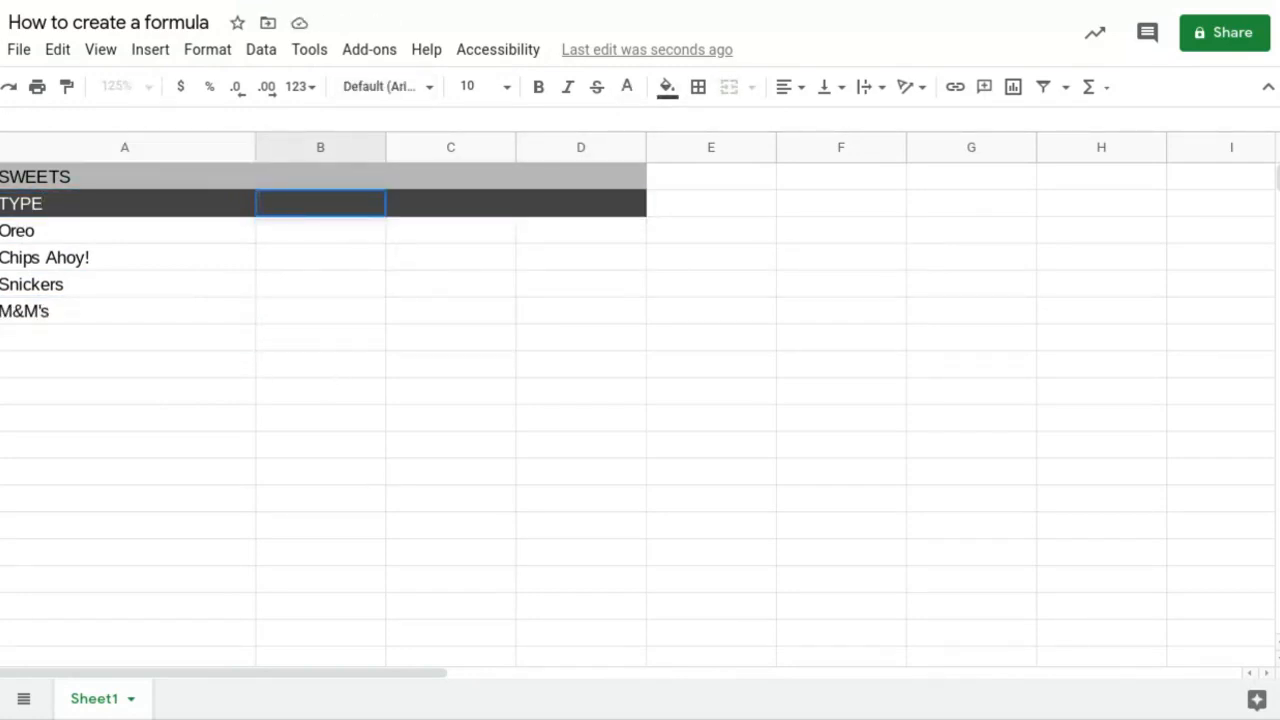
type("QUANTITY")
double_click(452, 213)
type("PRICE")
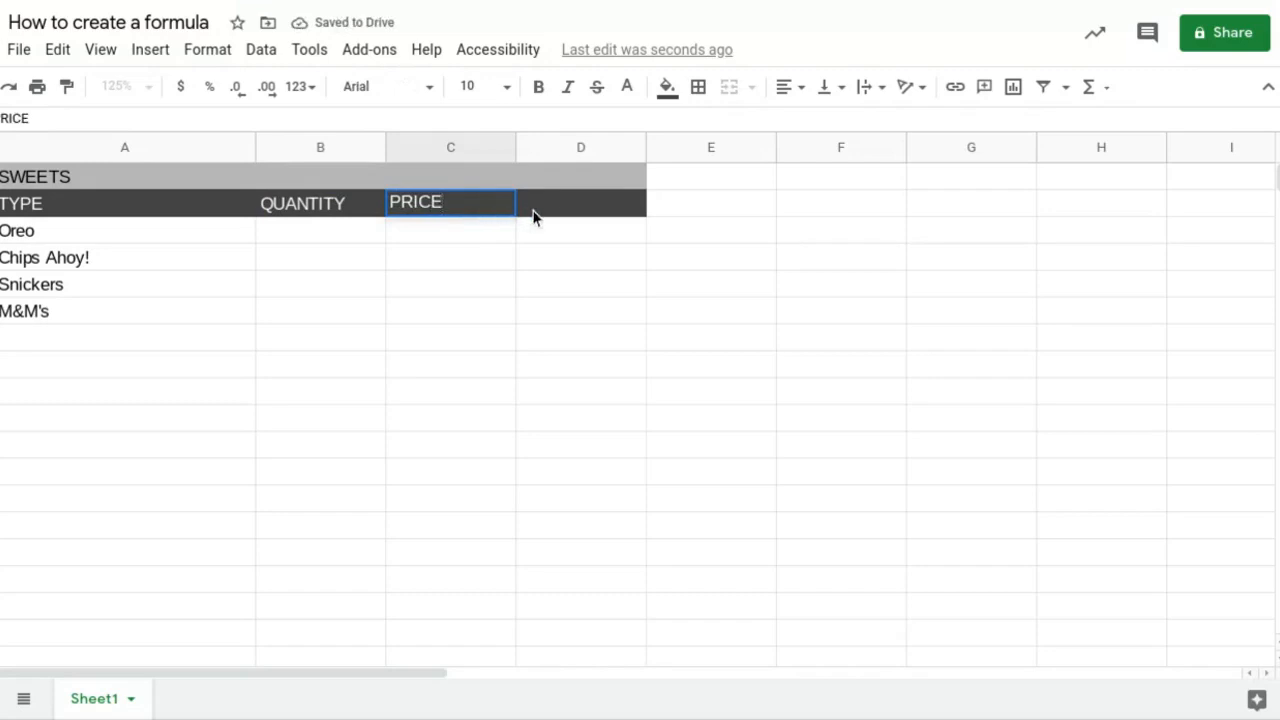
left_click(533, 214)
type("TOTAL")
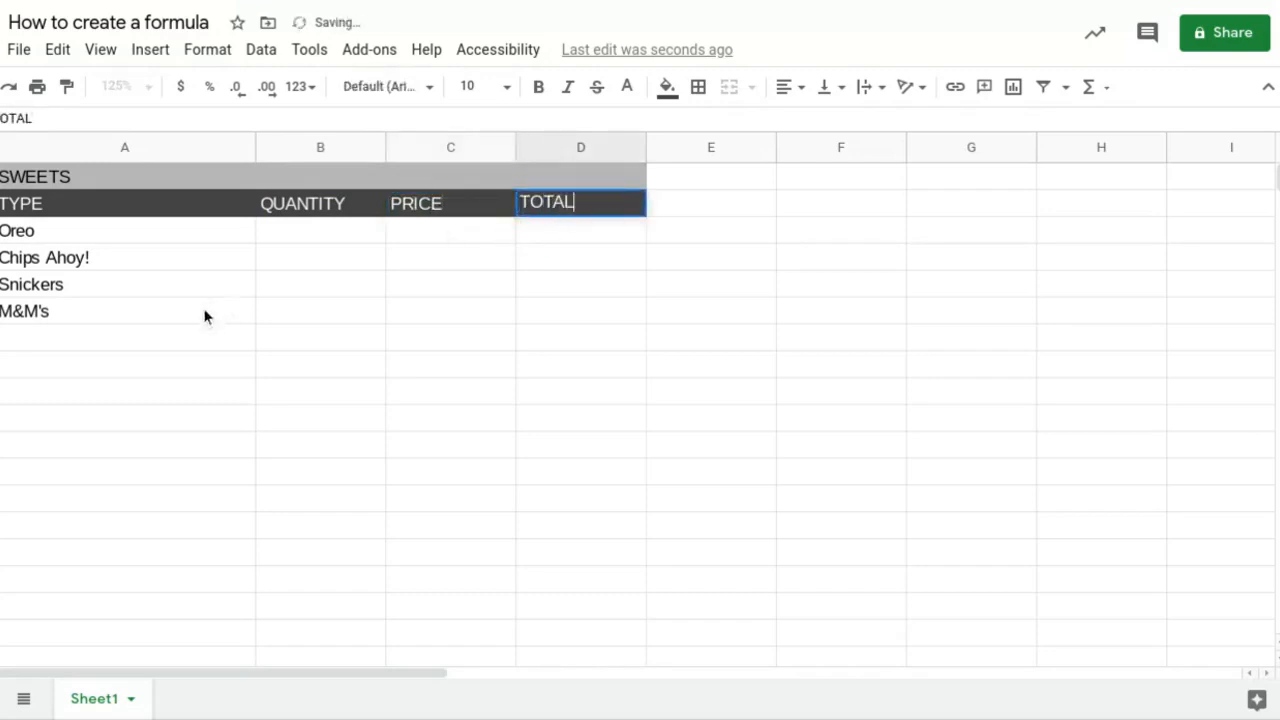
Create a purple-filled TOTAL row across columns A to D directly below M&M's
left_click(221, 346)
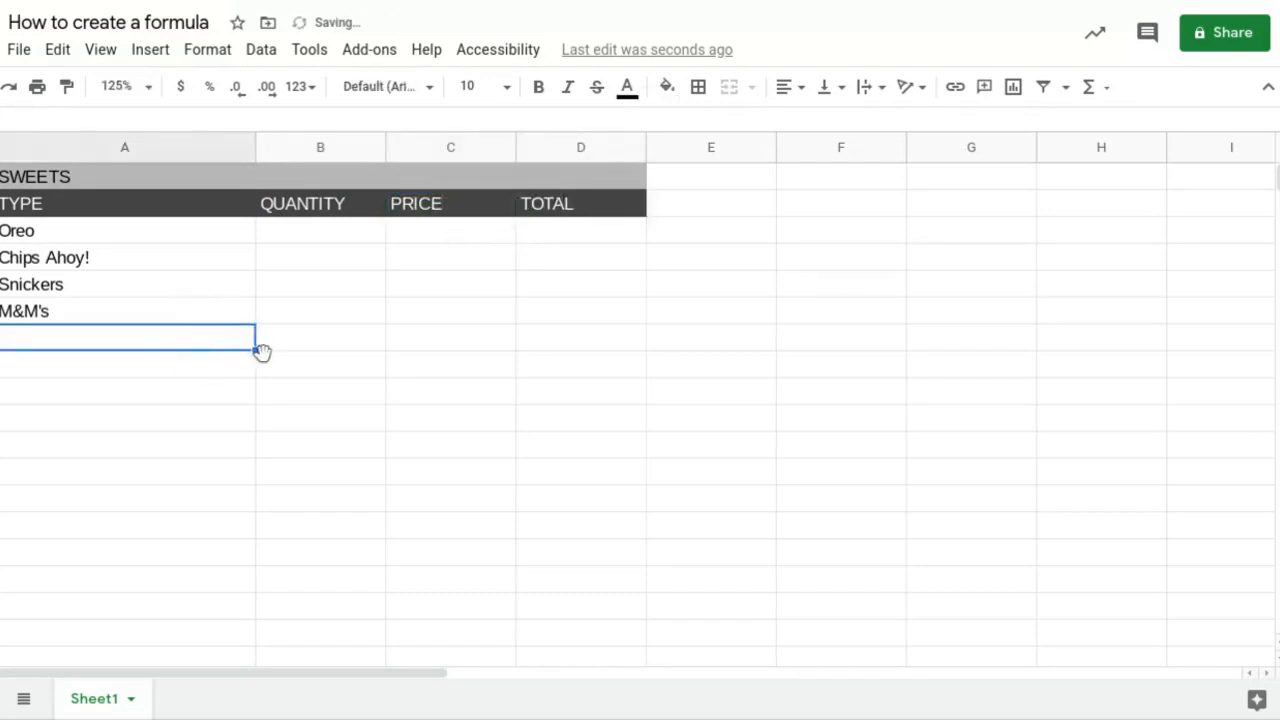
left_click_drag(254, 348, 556, 335)
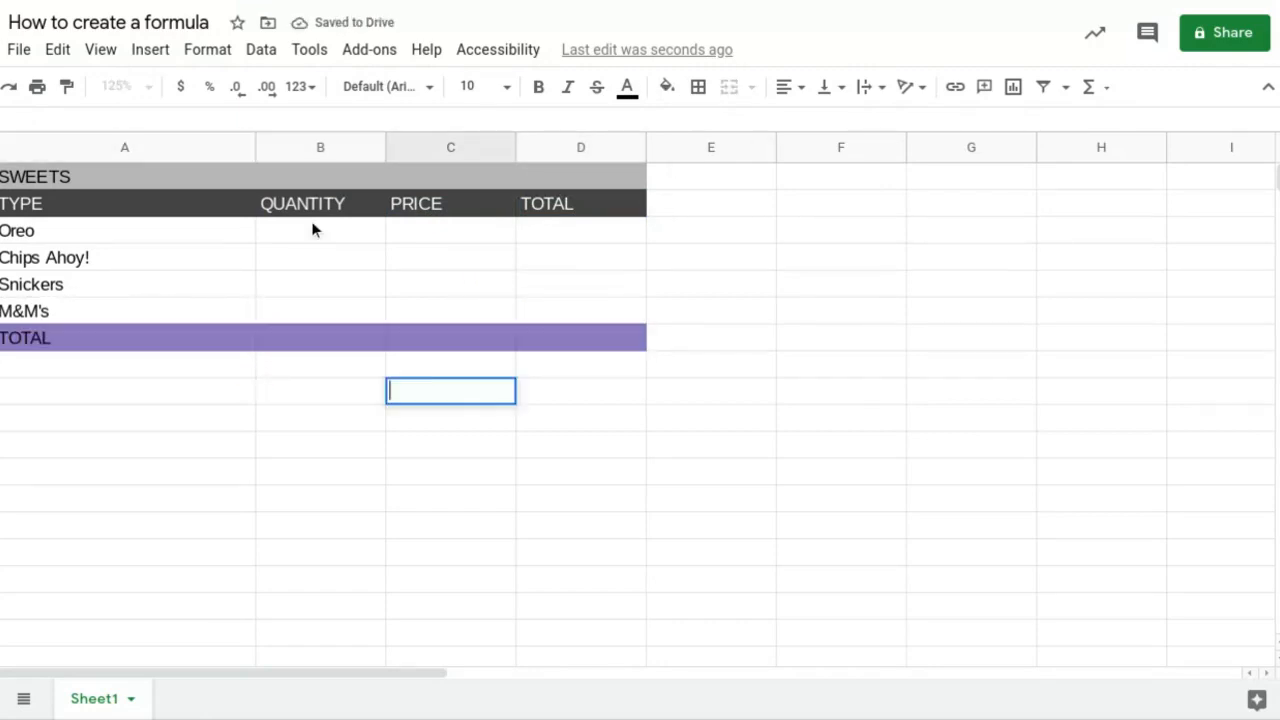
Enter the quantities 3 for Oreo, 3 for Chips Ahoy!, 50 for Snickers and 20 for M&M's
left_click(312, 229)
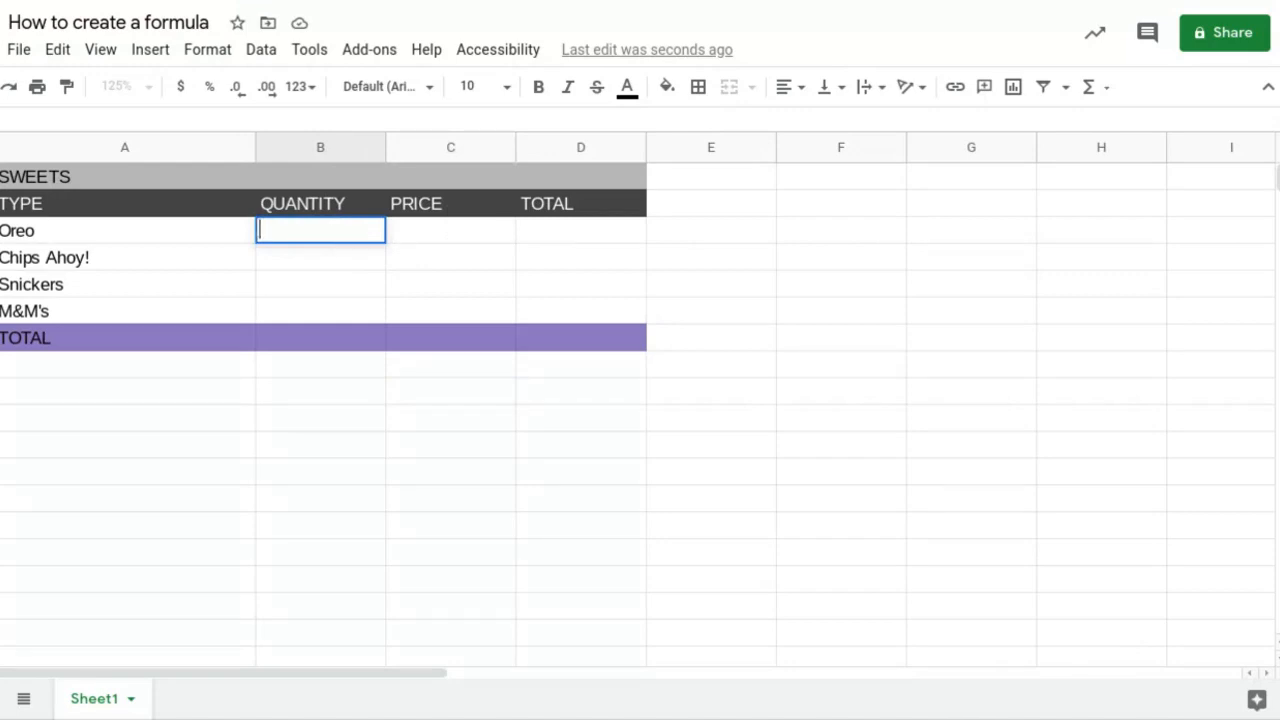
type("3")
key("Return")
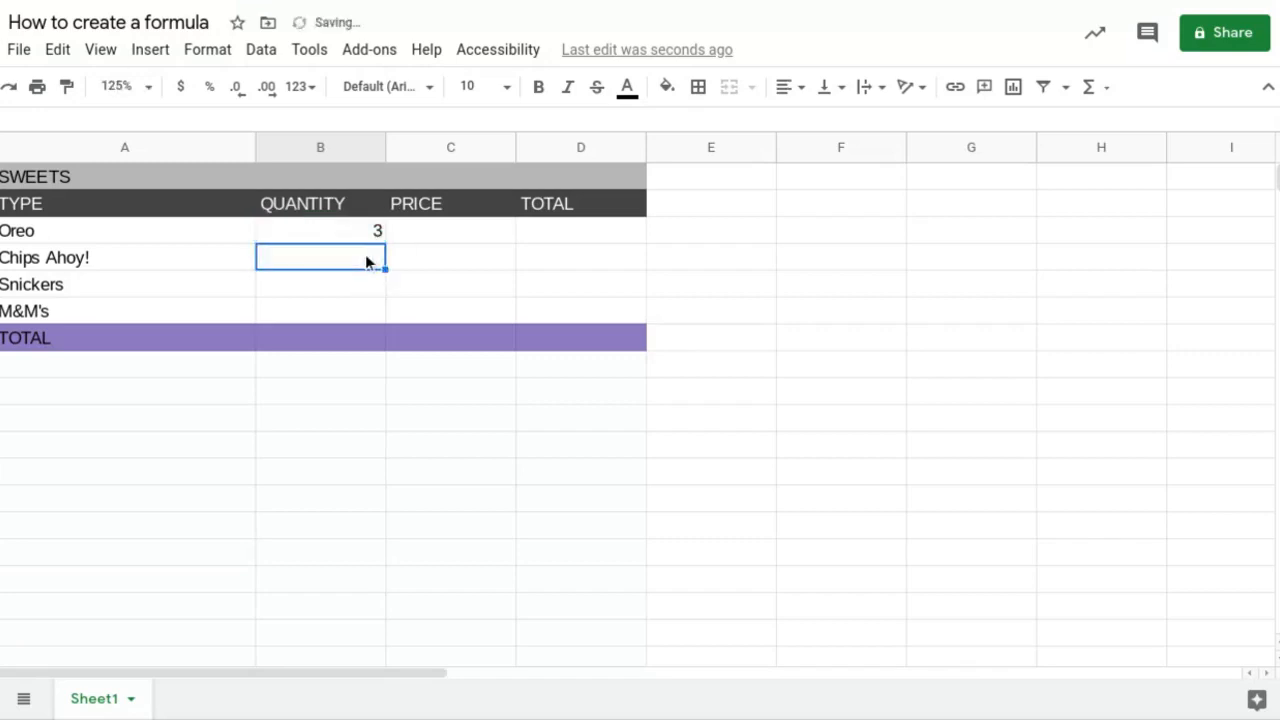
type("3")
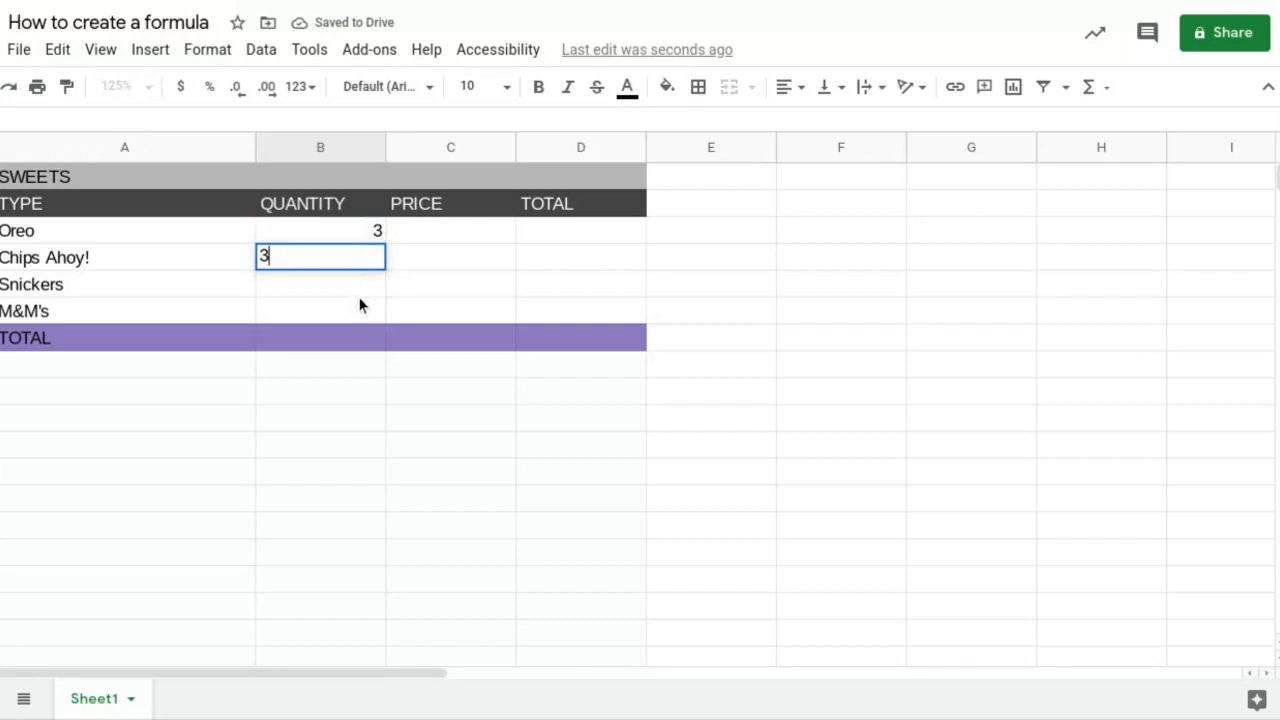
key("Return")
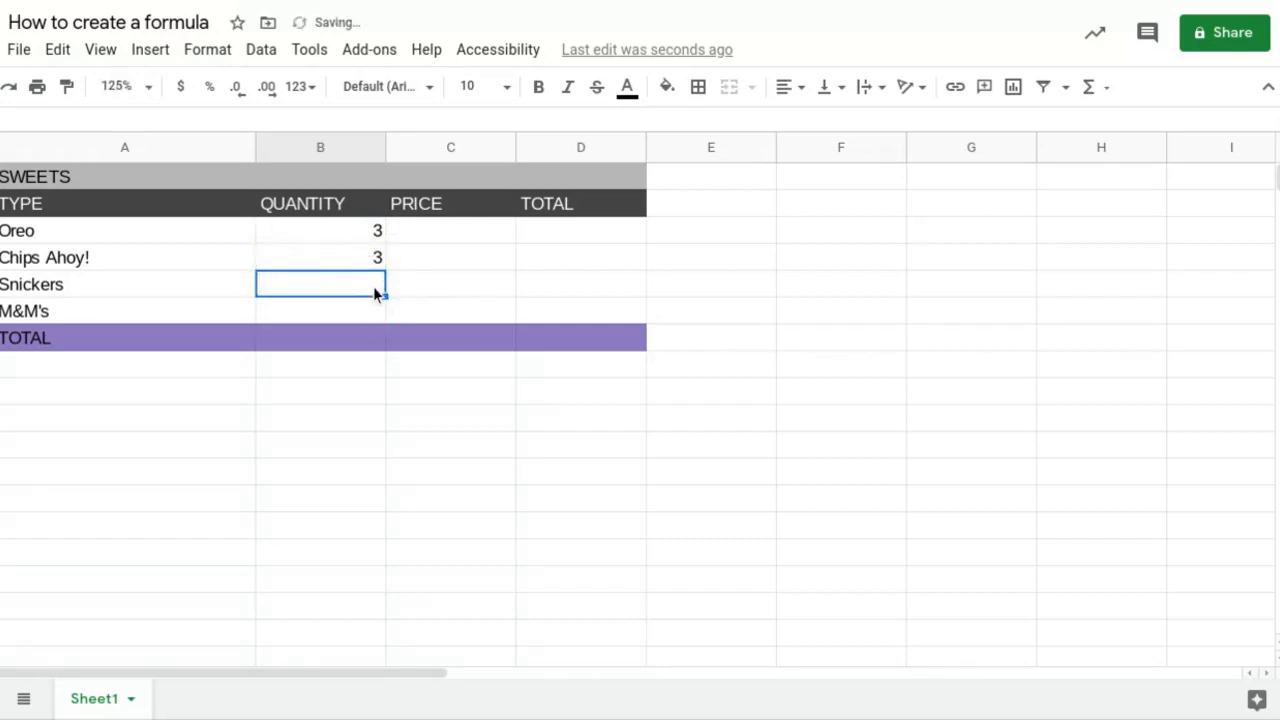
type("50")
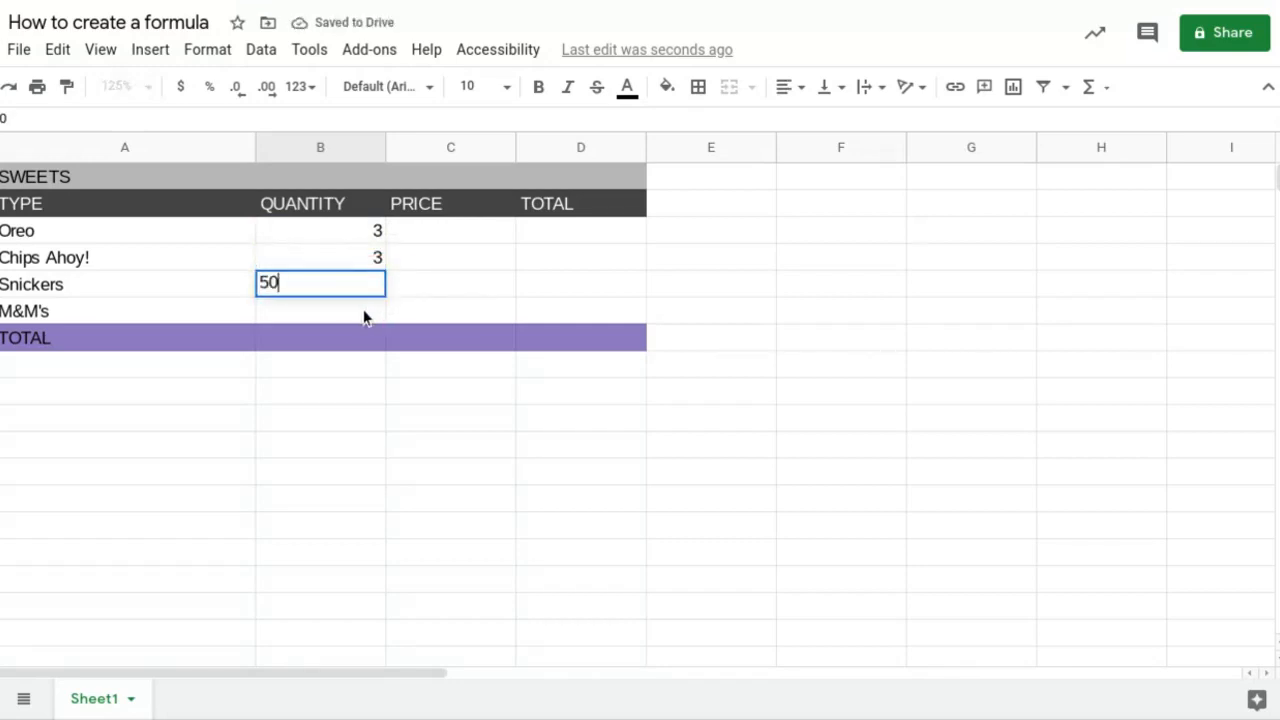
key("Return")
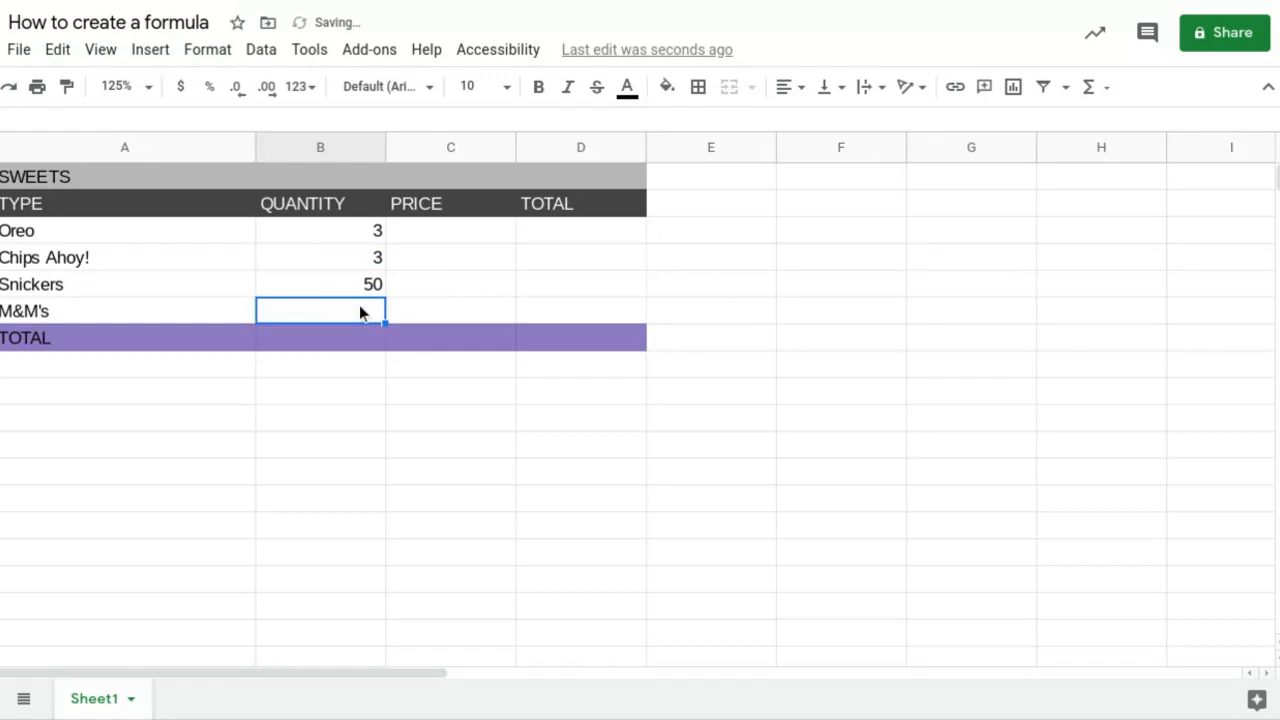
type("20")
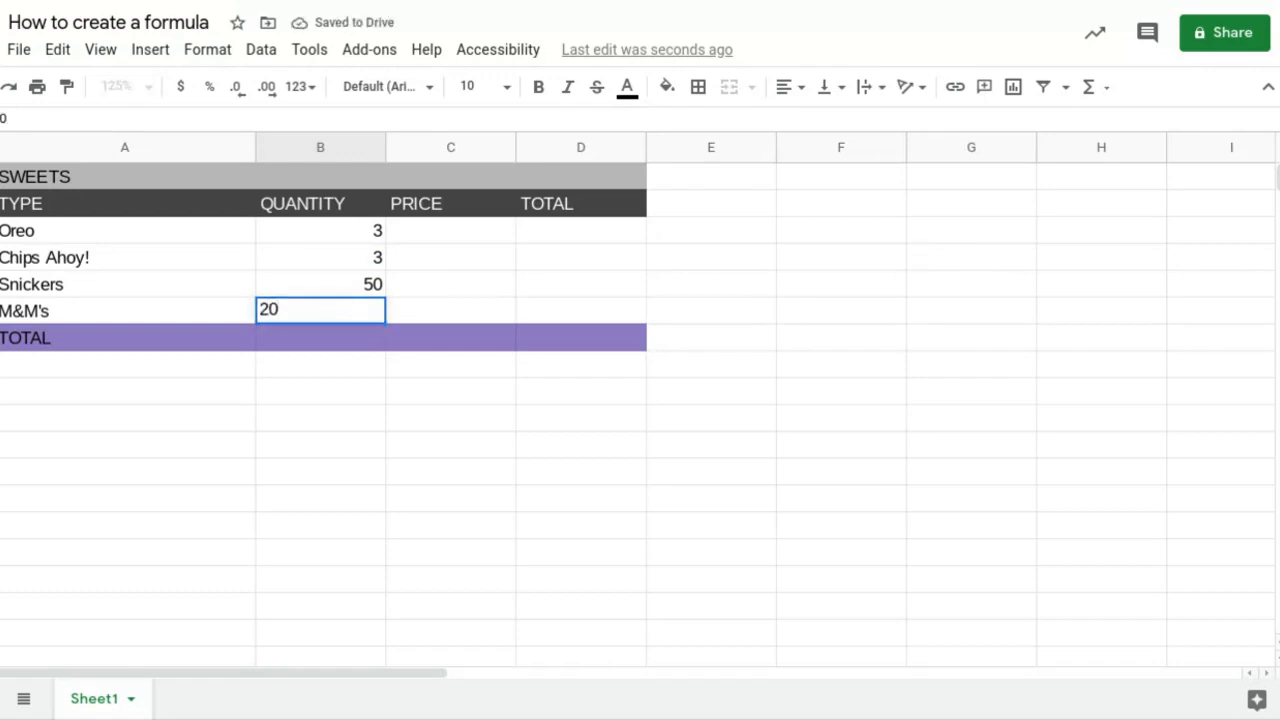
Enter the prices $6.00 for Oreo, $5.50 for Chips Ahoy!, $0.80 for Snickers and $0.60 for M&M's
left_click(462, 238)
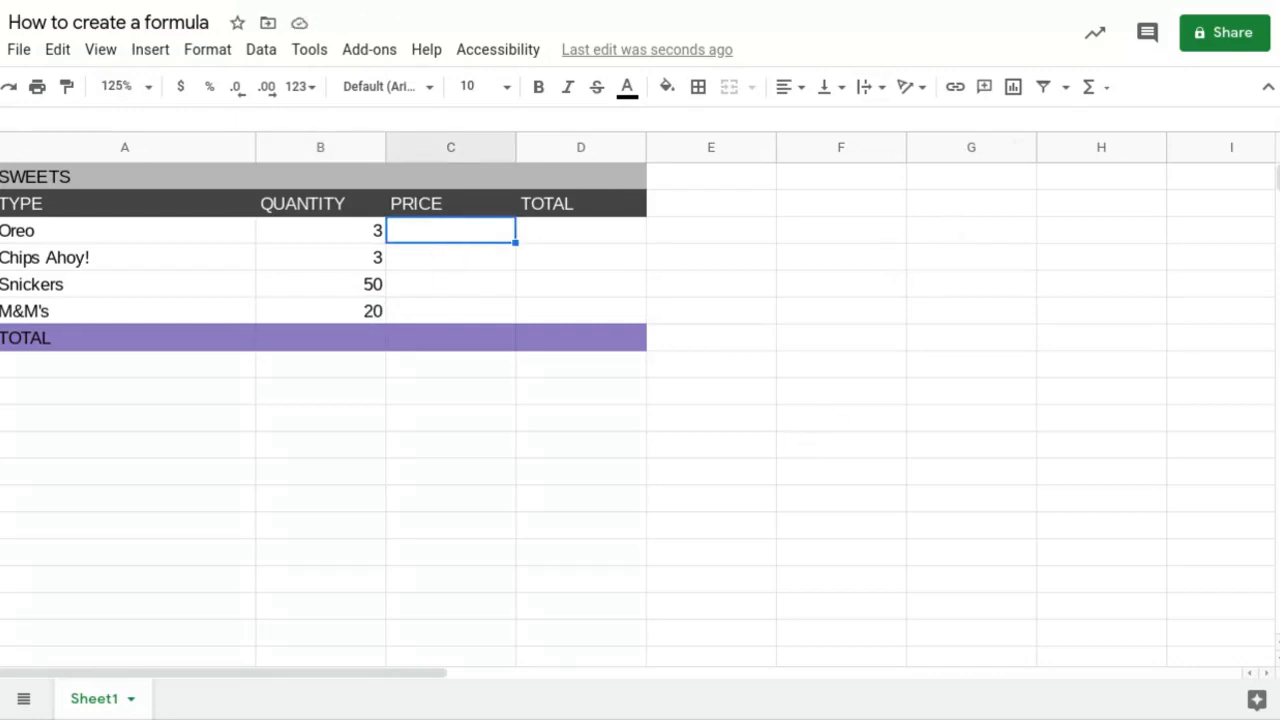
double_click(478, 230)
type("$6.00")
key("Return")
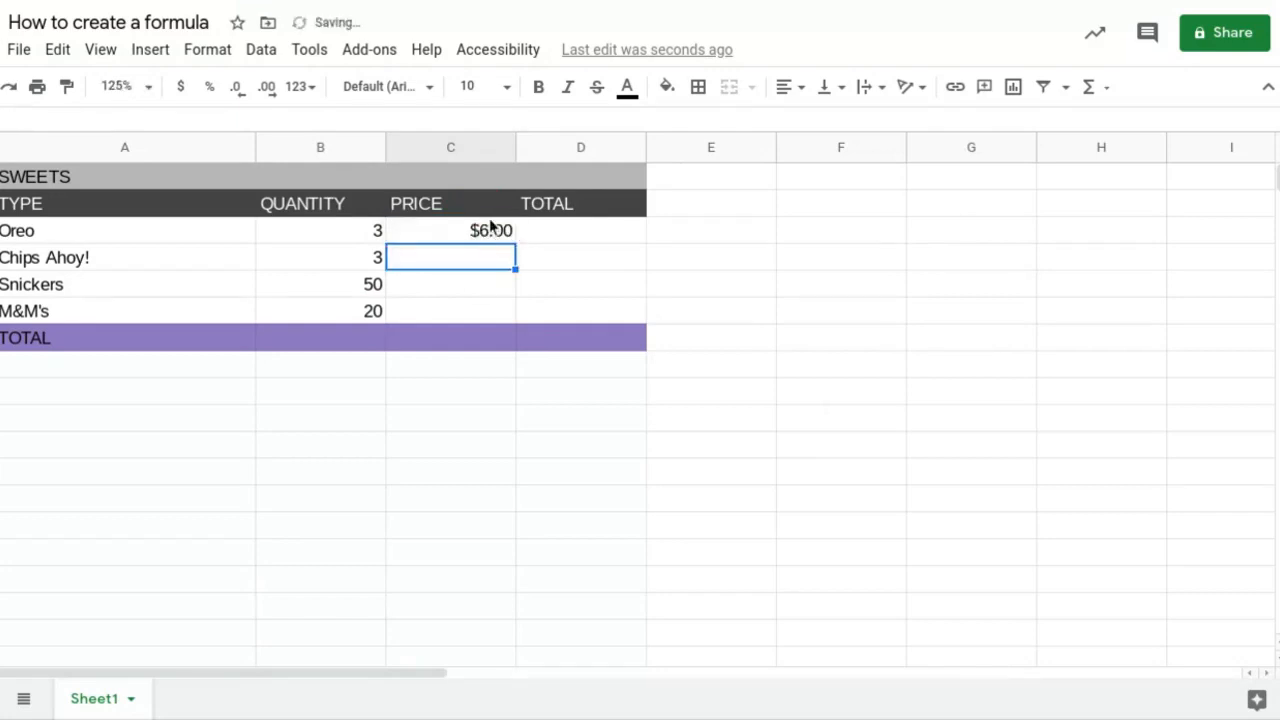
double_click(434, 260)
type("$5.50")
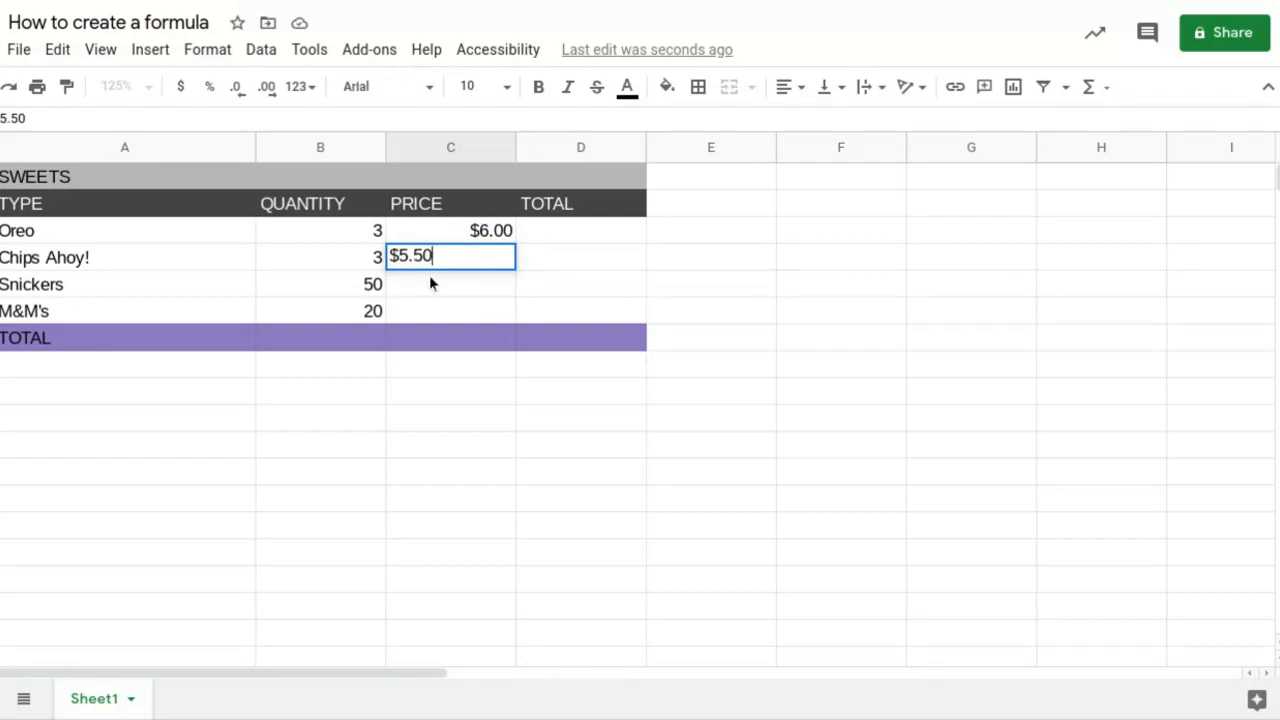
key("Return")
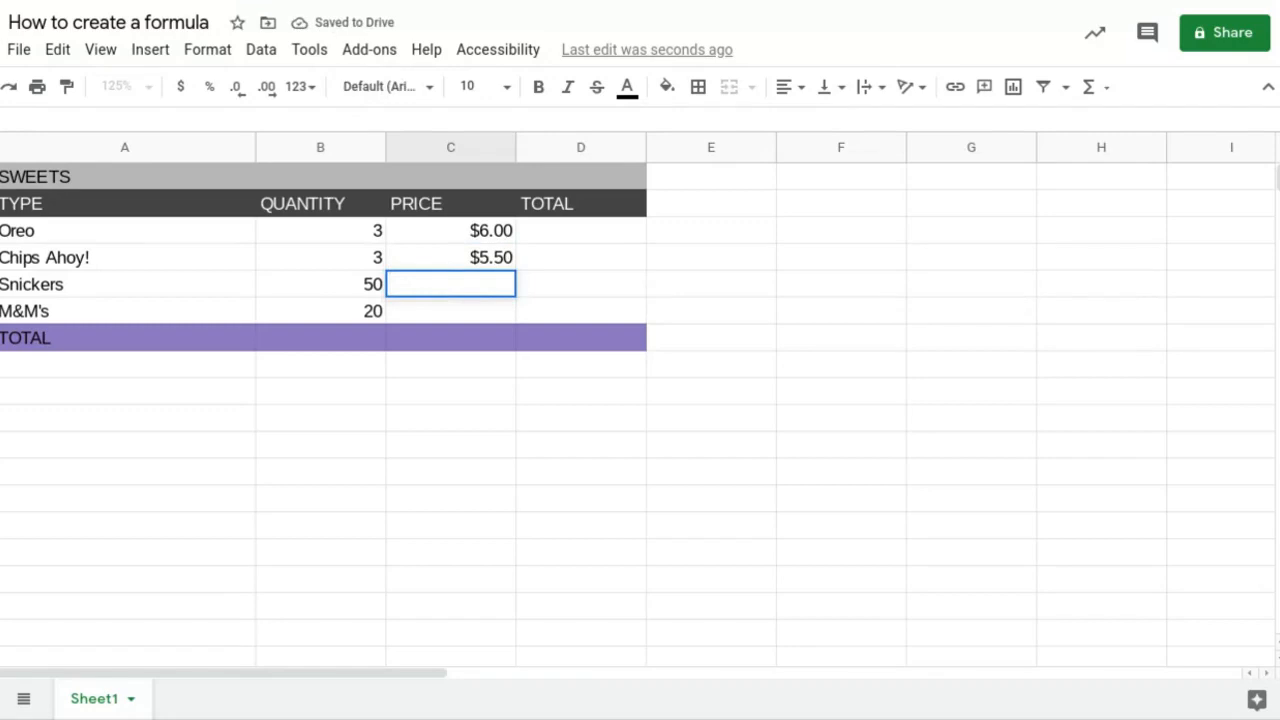
type("$0.80")
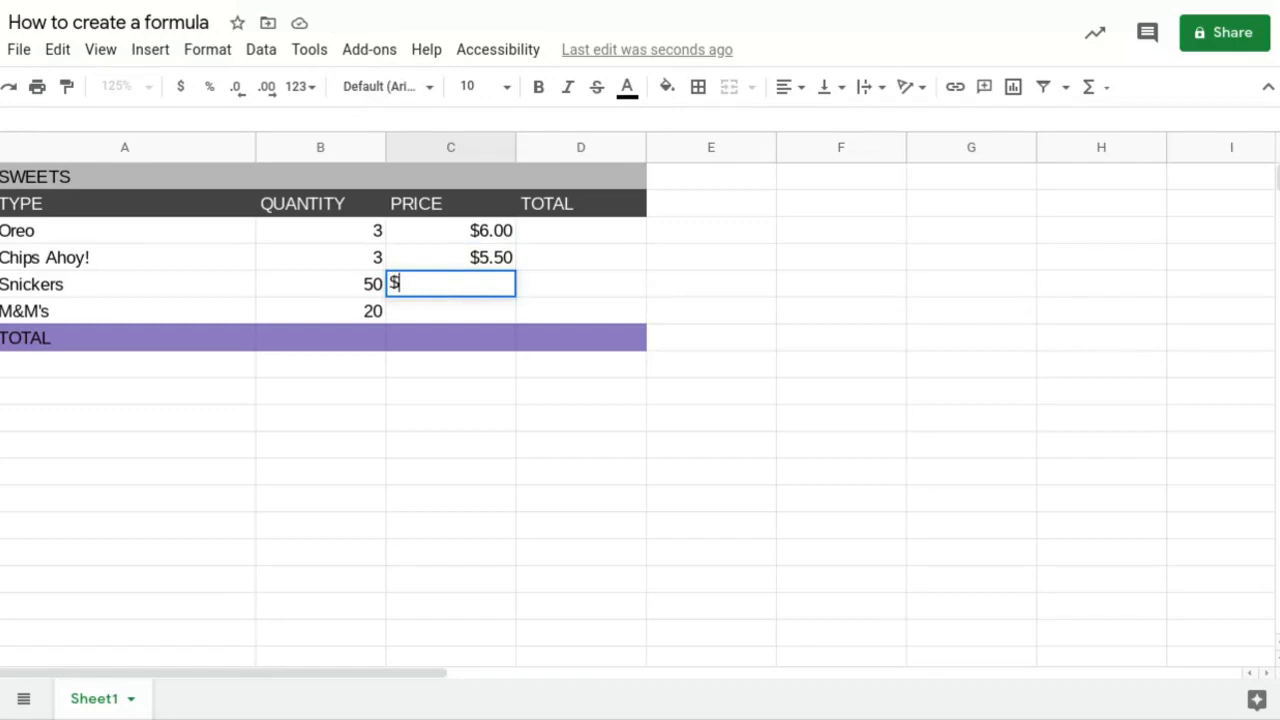
key("Return")
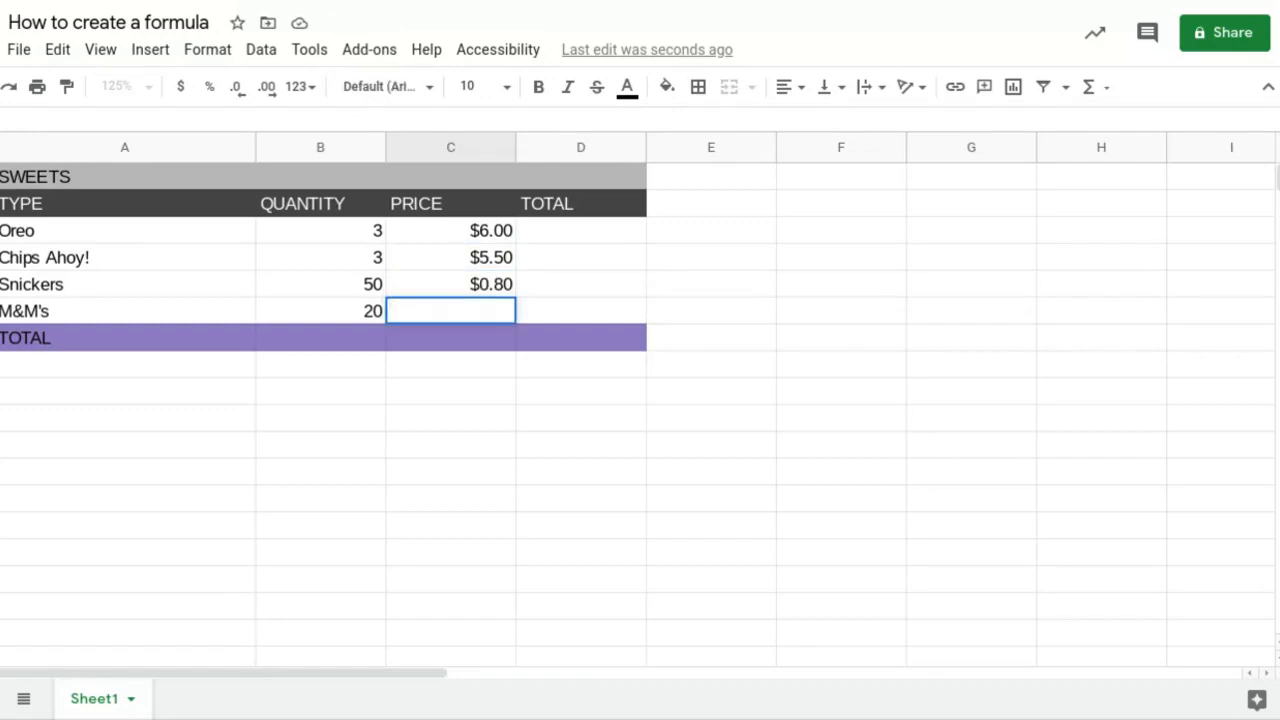
type("$0.60")
left_click(578, 218)
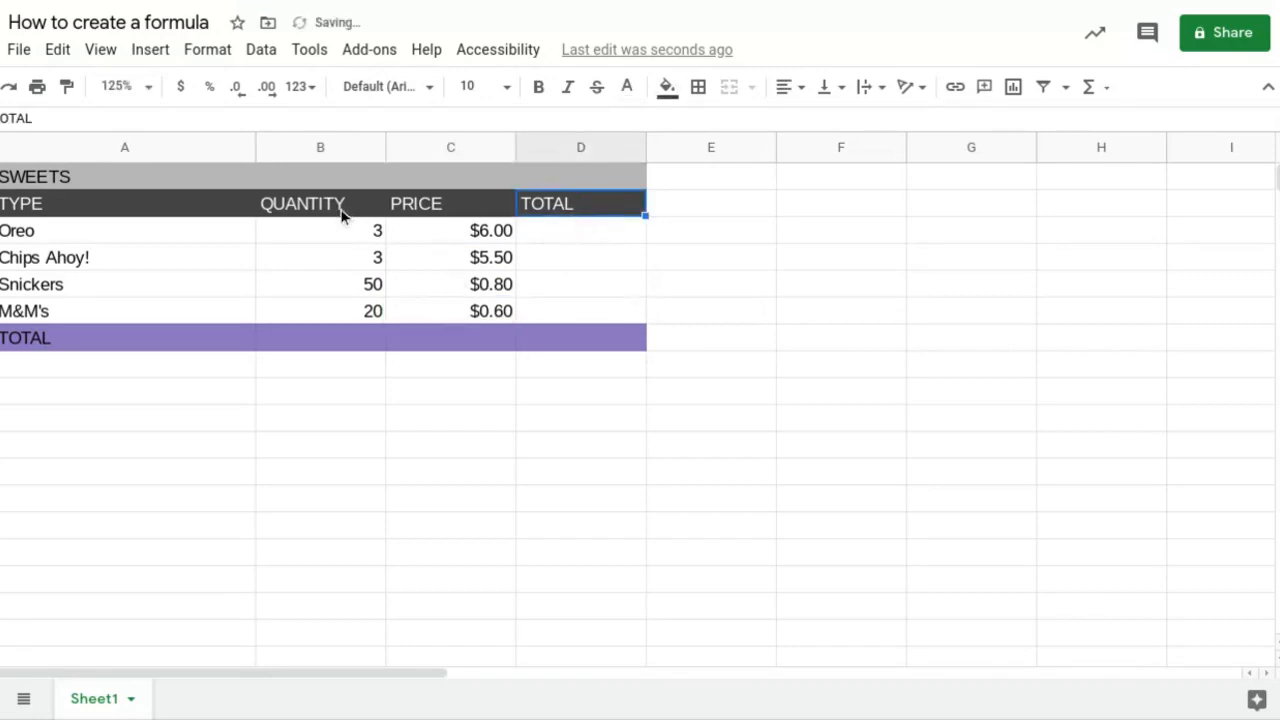
double_click(565, 232)
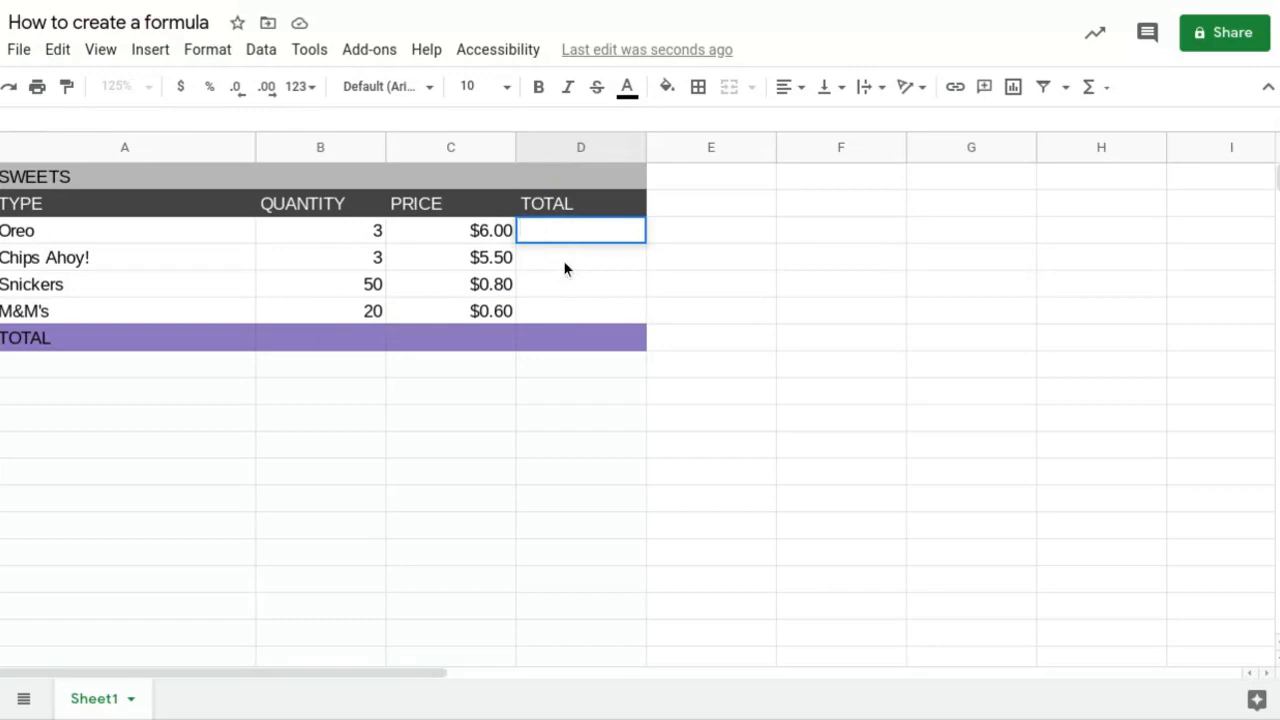
left_click(660, 242)
type("=")
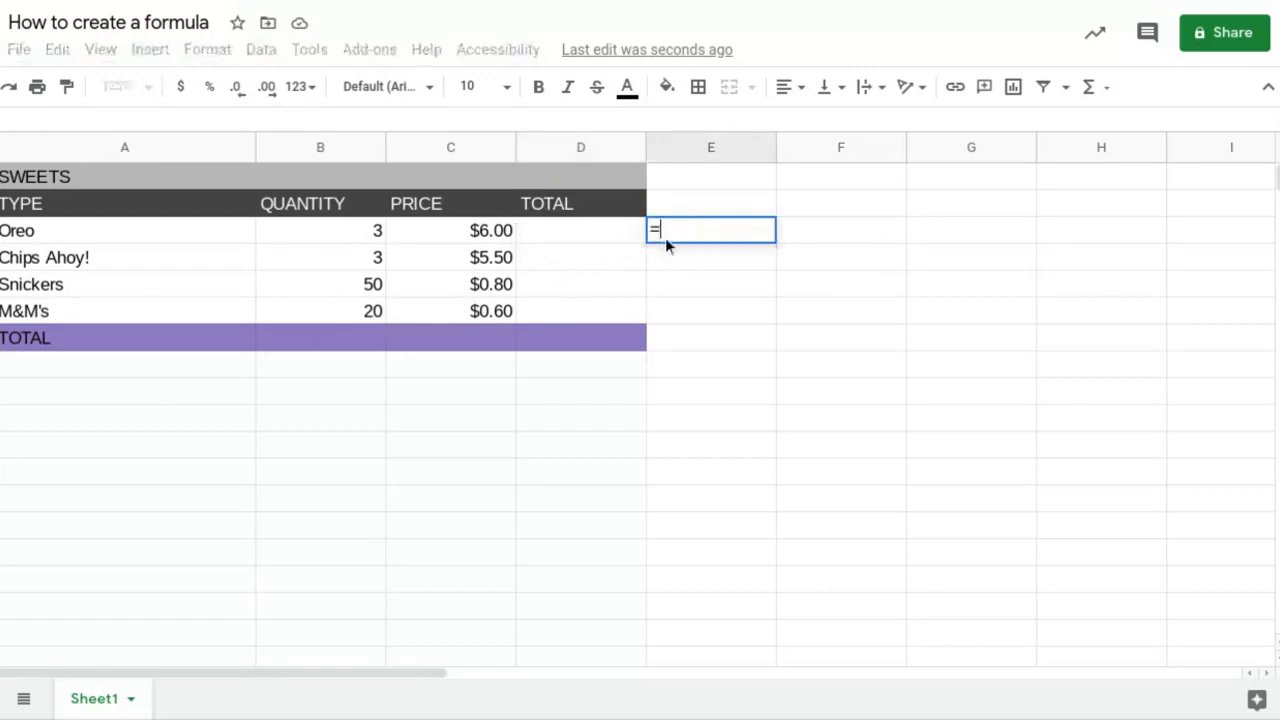
type("oanfcaon+")
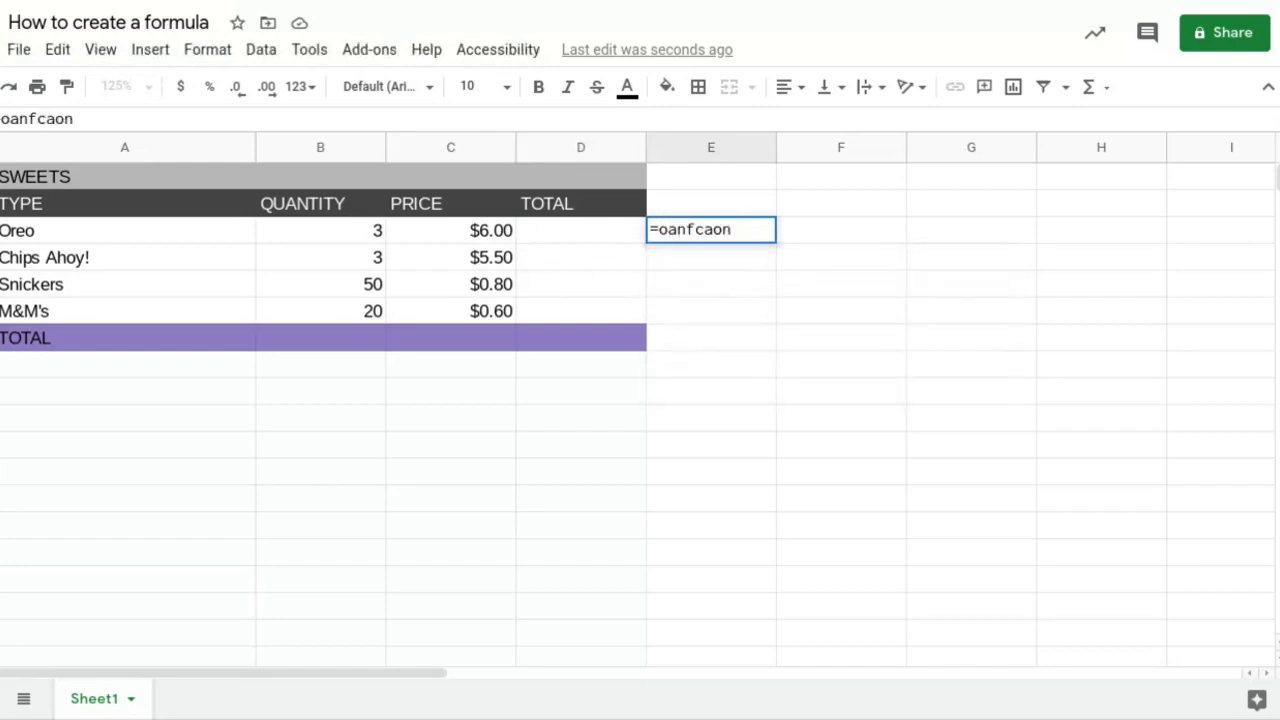
key("BackSpace")
key("BackSpace")
type("fweofiw")
key("BackSpace")
key("BackSpace")
key("BackSpace")
key("BackSpace")
key("BackSpace")
key("BackSpace")
key("BackSpace")
key("BackSpace")
key("BackSpace")
key("BackSpace")
key("BackSpace")
key("BackSpace")
key("BackSpace")
key("BackSpace")
key("BackSpace")
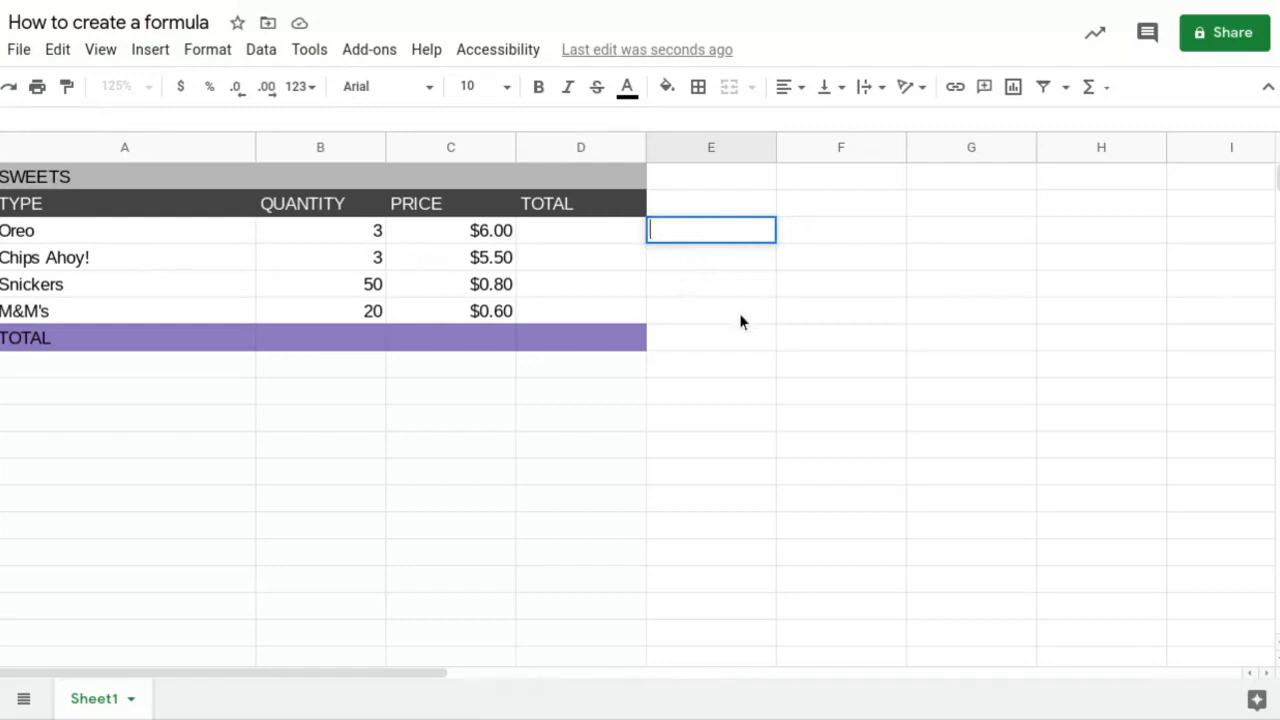
Enter the trial formula =3*6 in cell E3, beside the Oreo row, and reopen it to check its contents
type("=3")
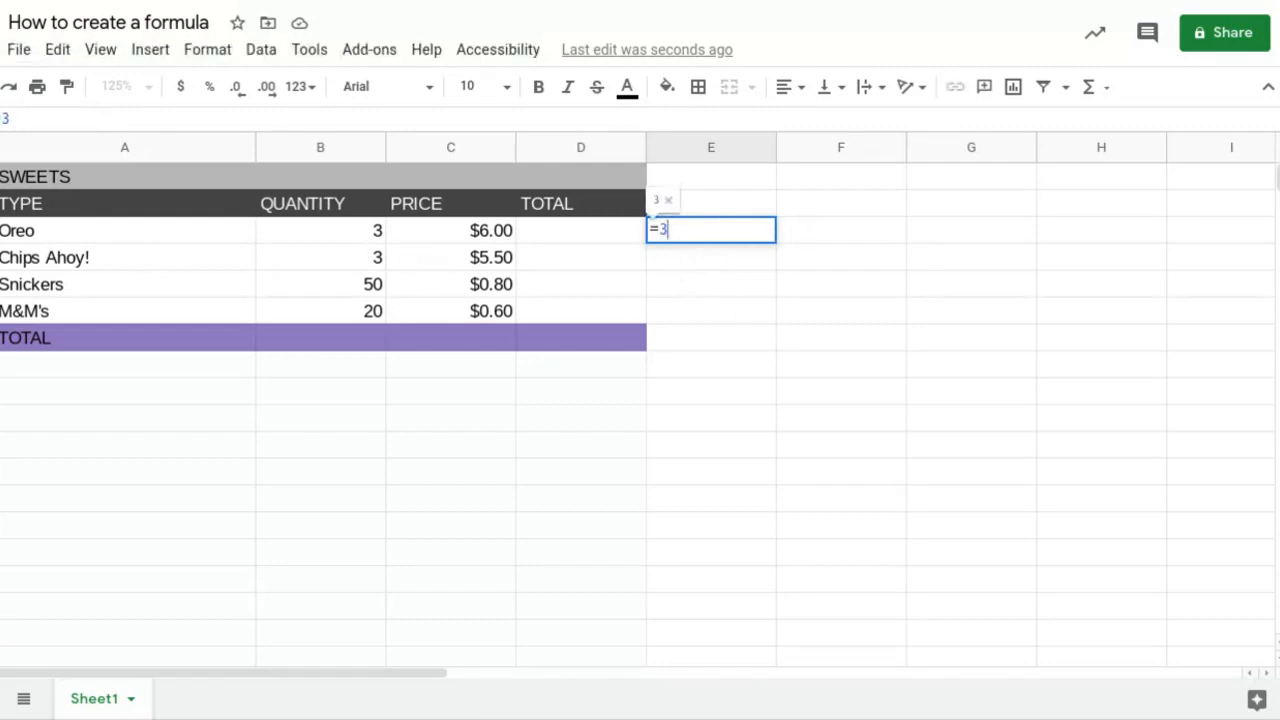
type("*")
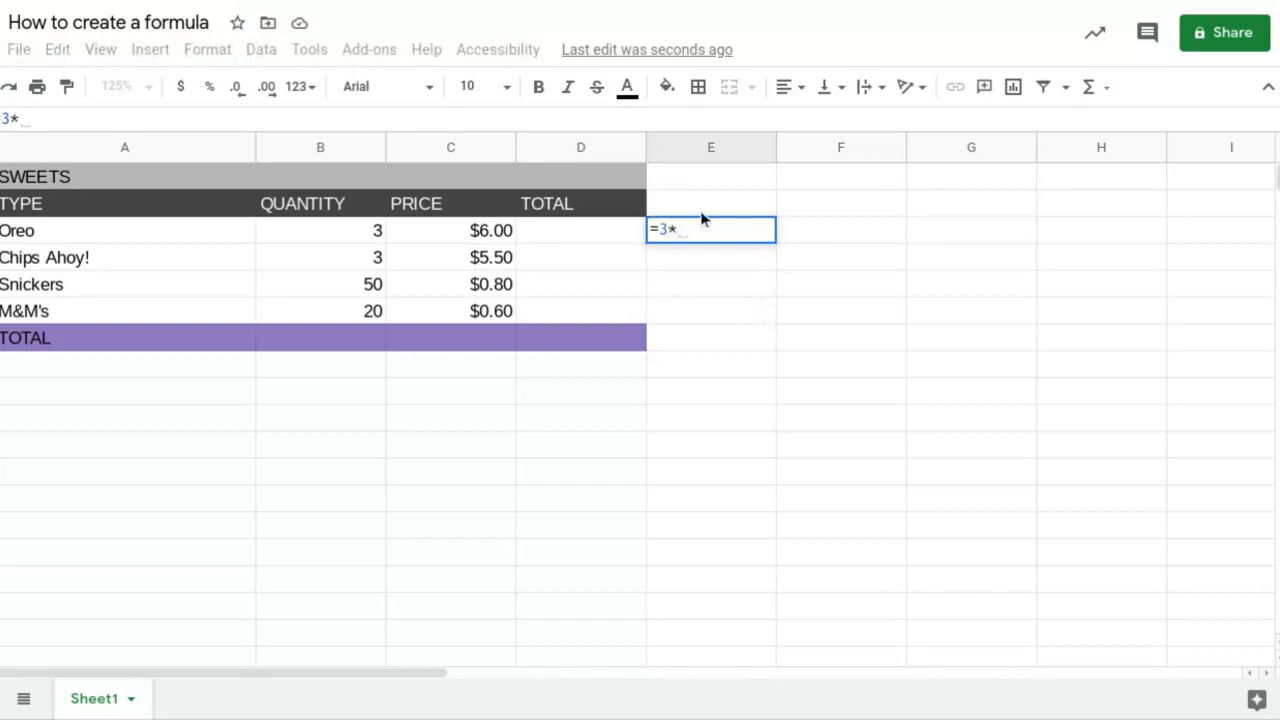
type("6")
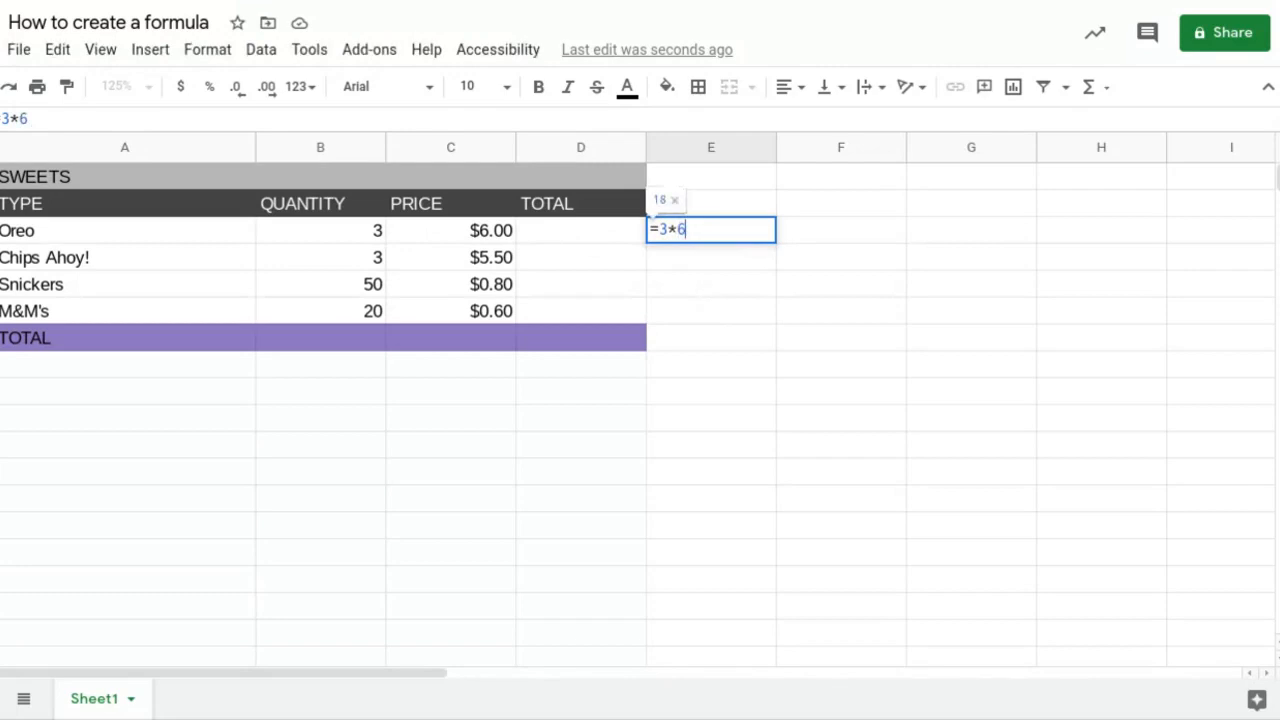
key("Return")
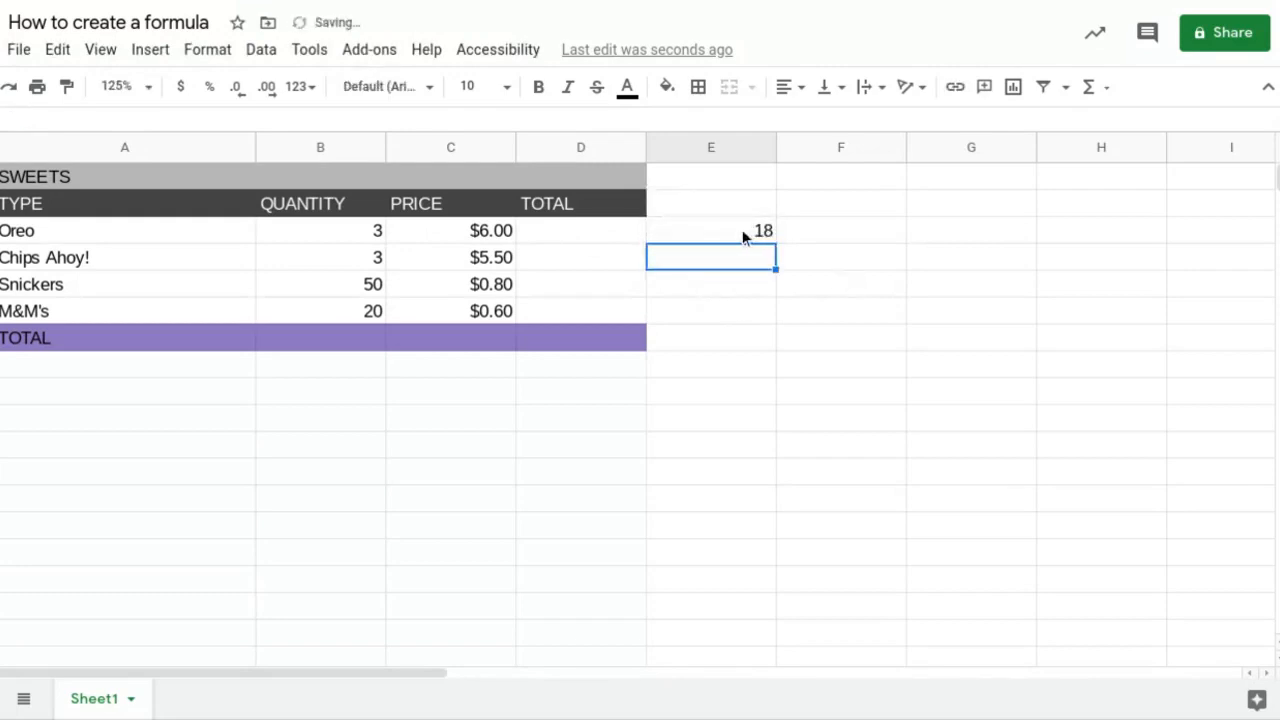
double_click(773, 232)
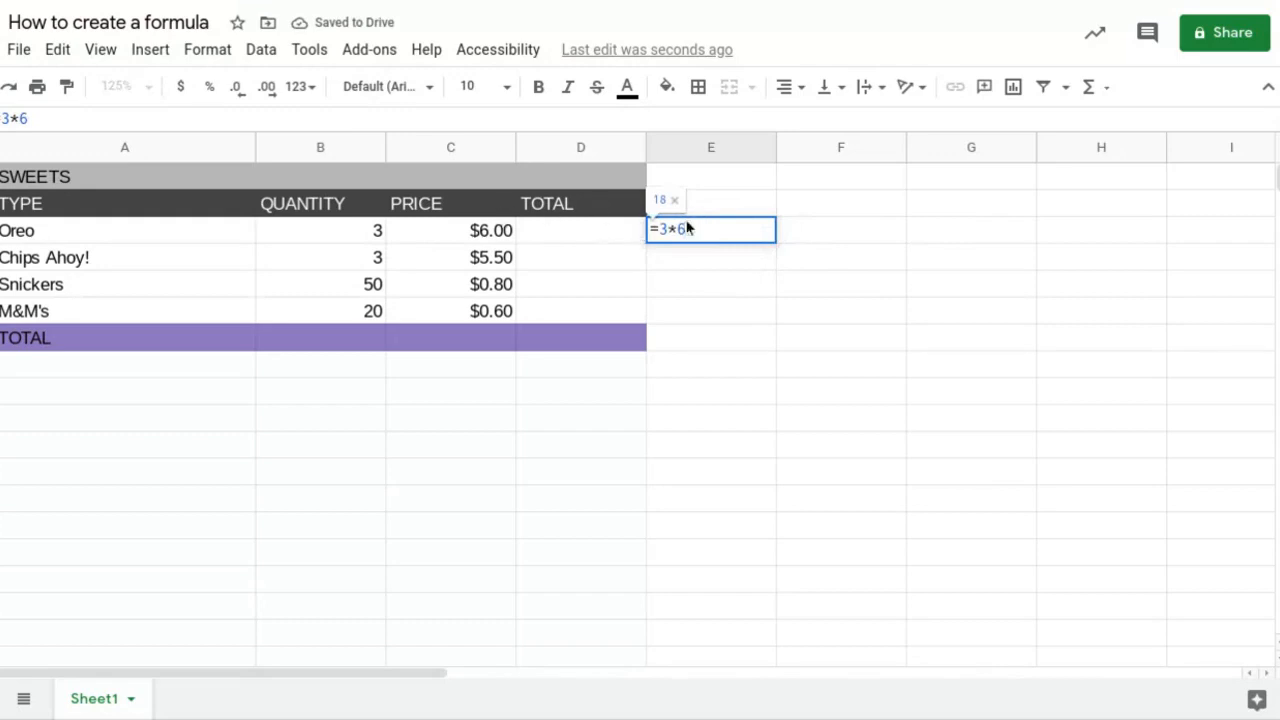
left_click(613, 236)
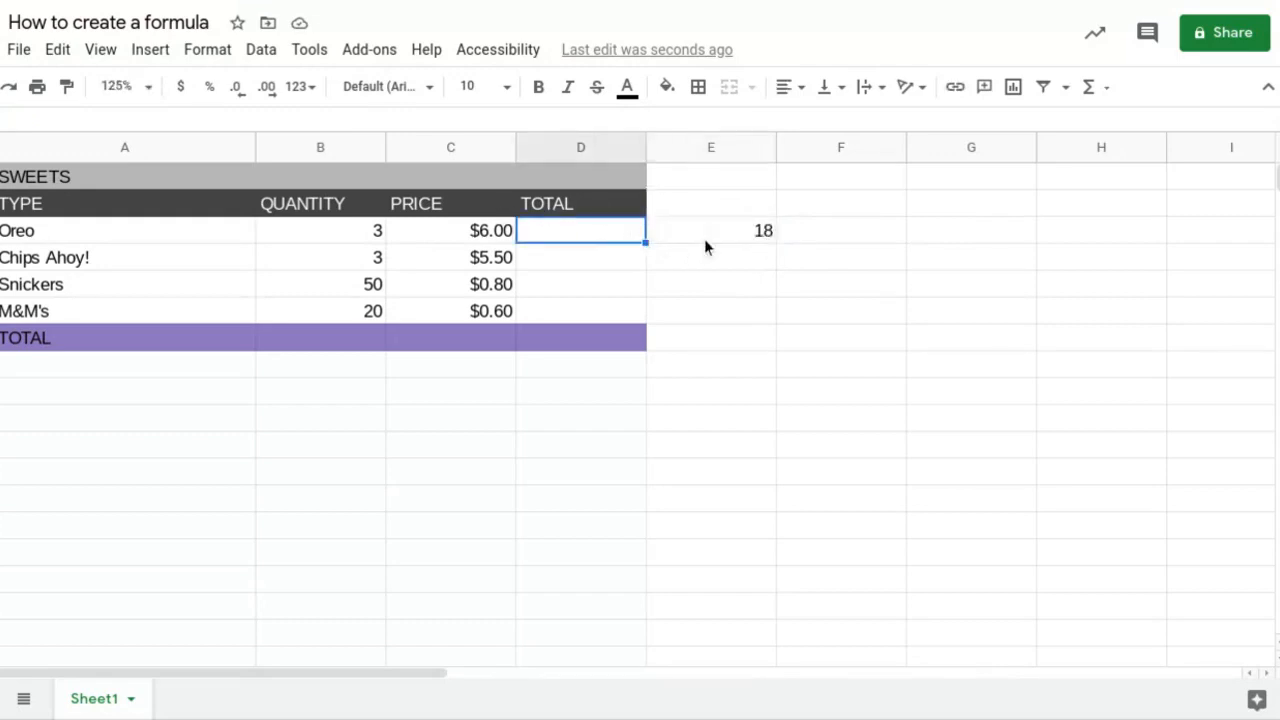
Clear the trial formula from cell E3 beside the Oreo row
double_click(735, 233)
key("BackSpace")
key("BackSpace")
key("BackSpace")
key("BackSpace")
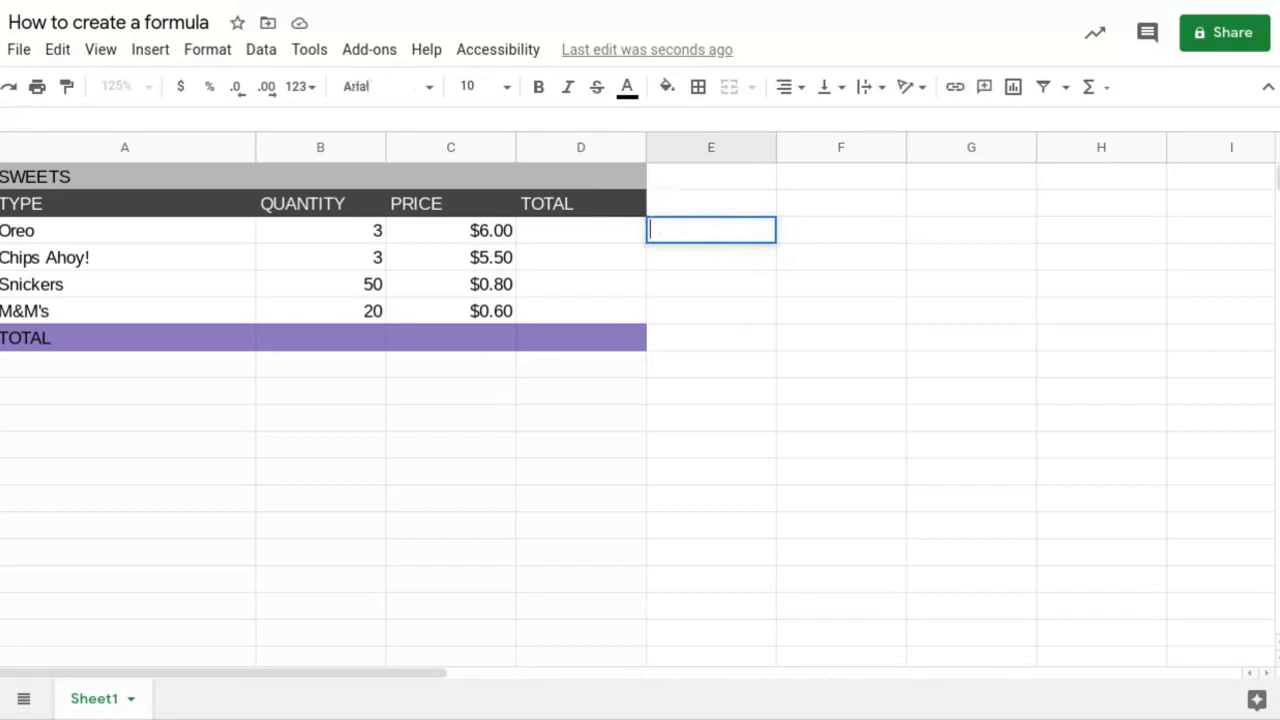
Enter the formula =b3*c3 in Oreo's TOTAL cell to multiply its quantity by its price
double_click(580, 232)
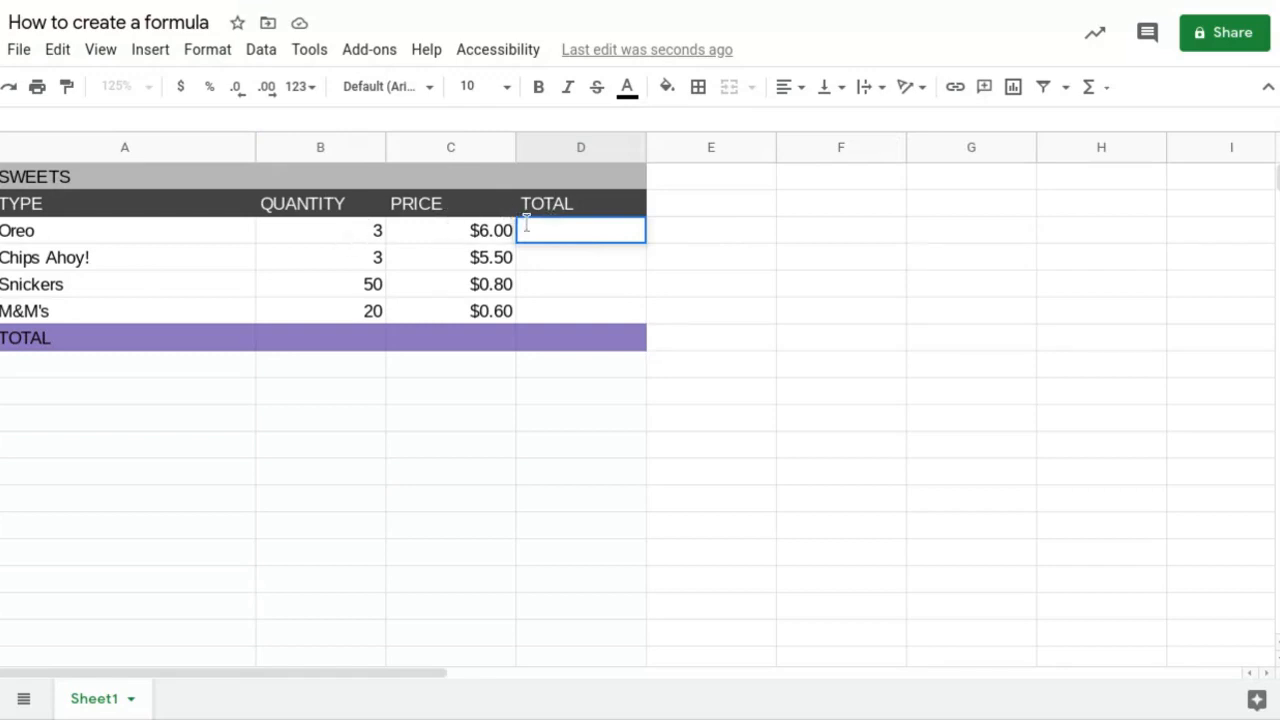
type("=")
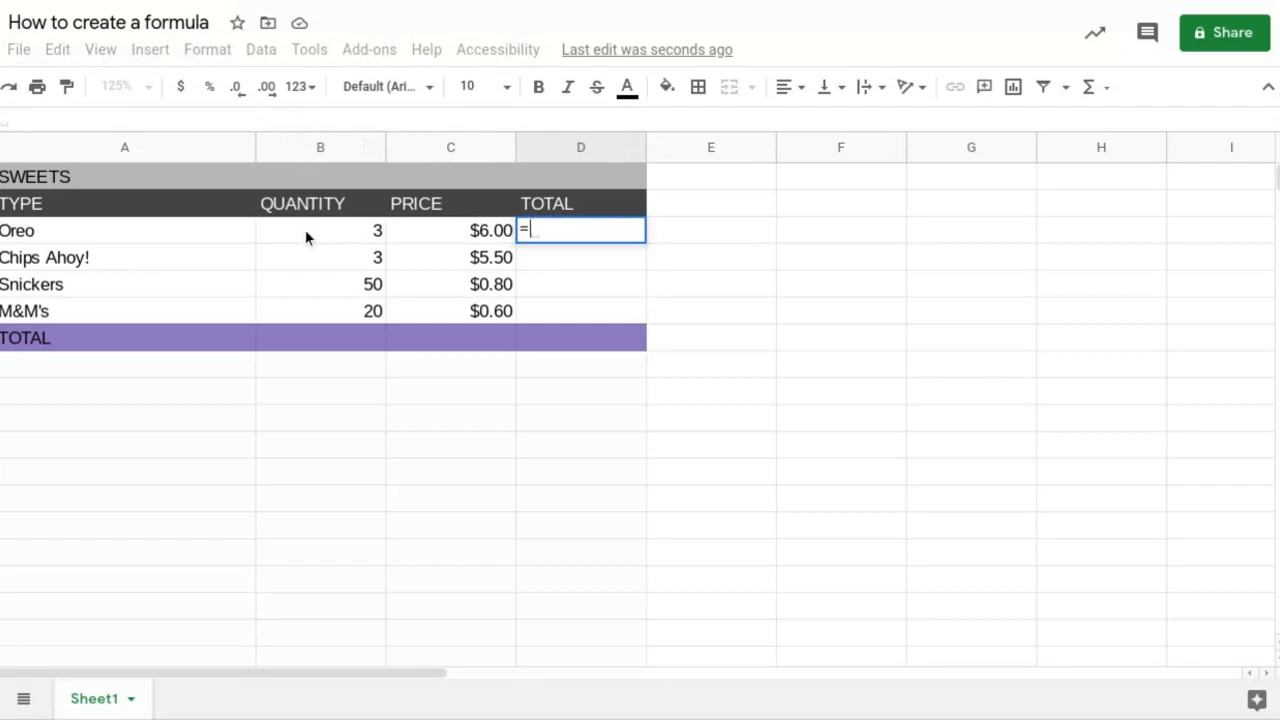
type("b3")
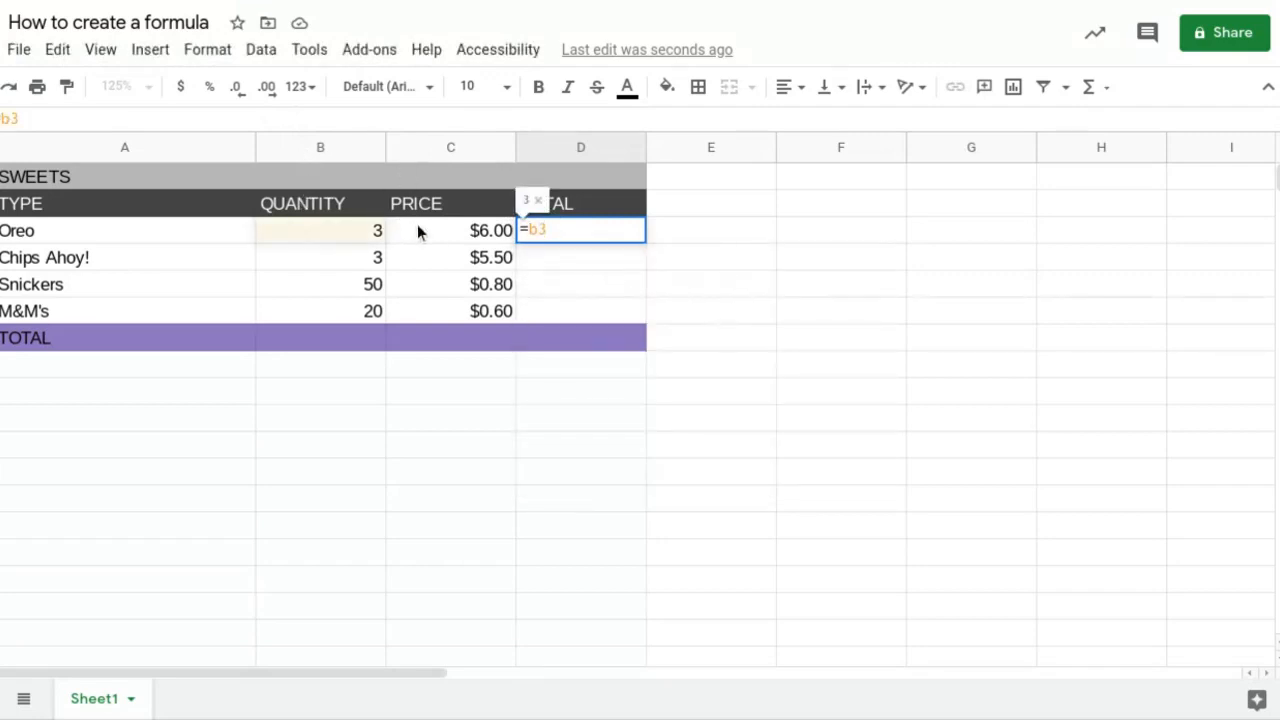
type("*")
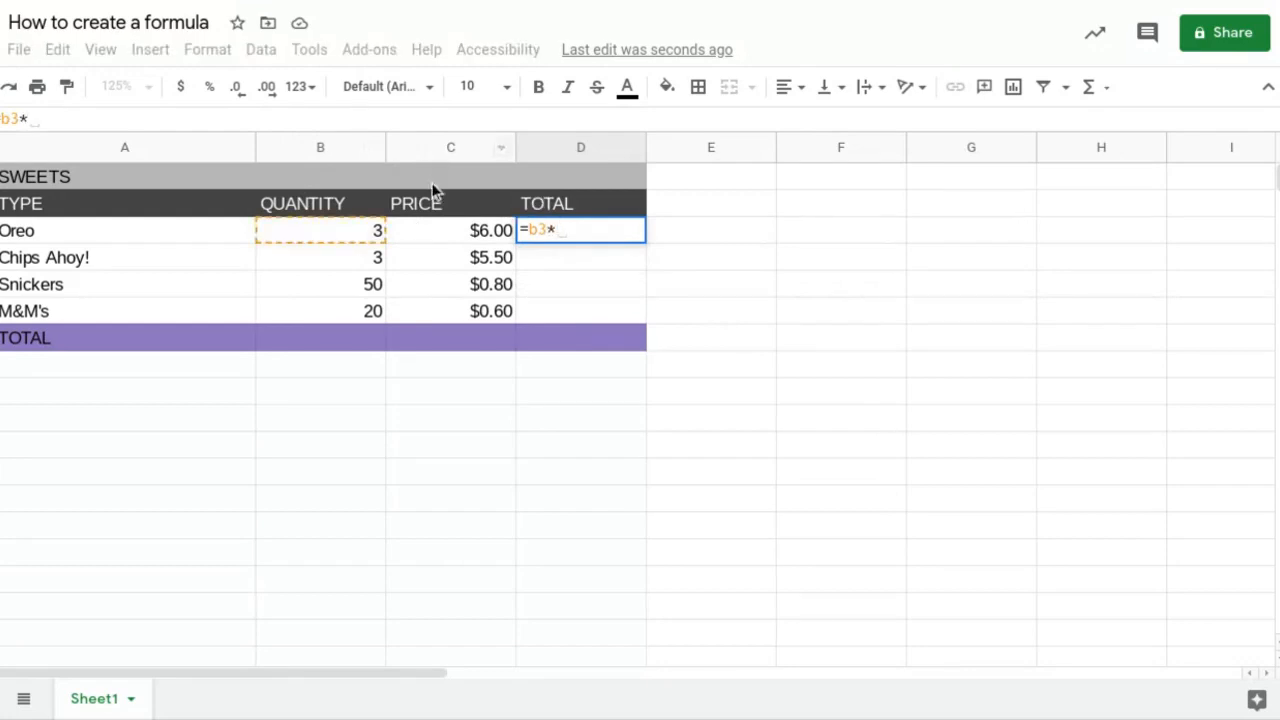
type("c3")
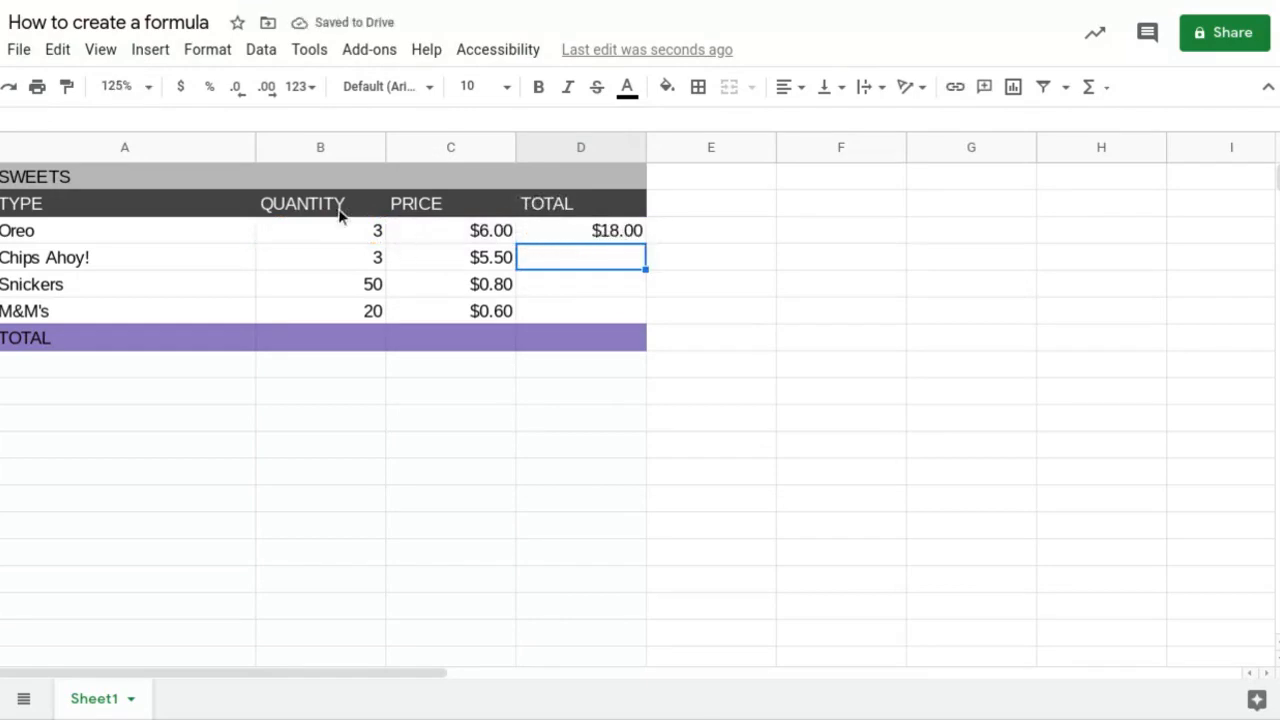
Fill Chips Ahoy!'s TOTAL cell with the suggested formula =B4*C4
double_click(545, 258)
type("=")
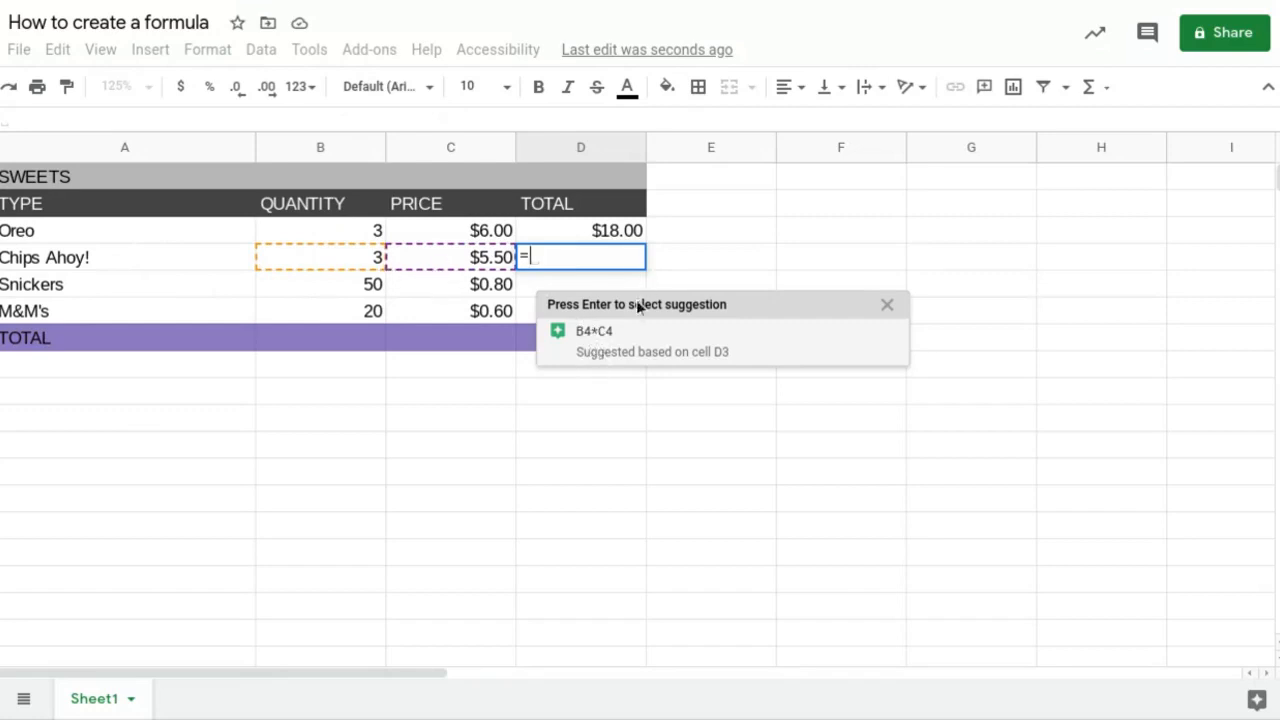
left_click(586, 338)
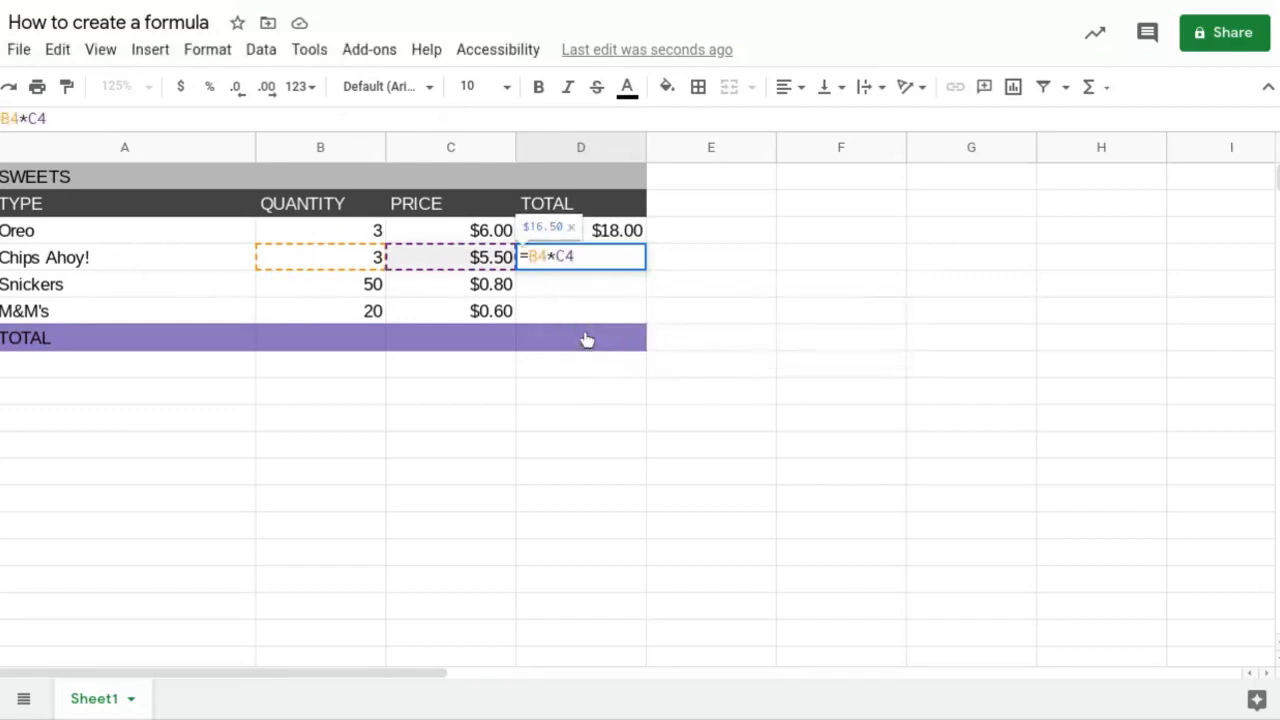
key("Return")
Fill Snickers' TOTAL cell with the suggested formula =B5*C5
double_click(617, 288)
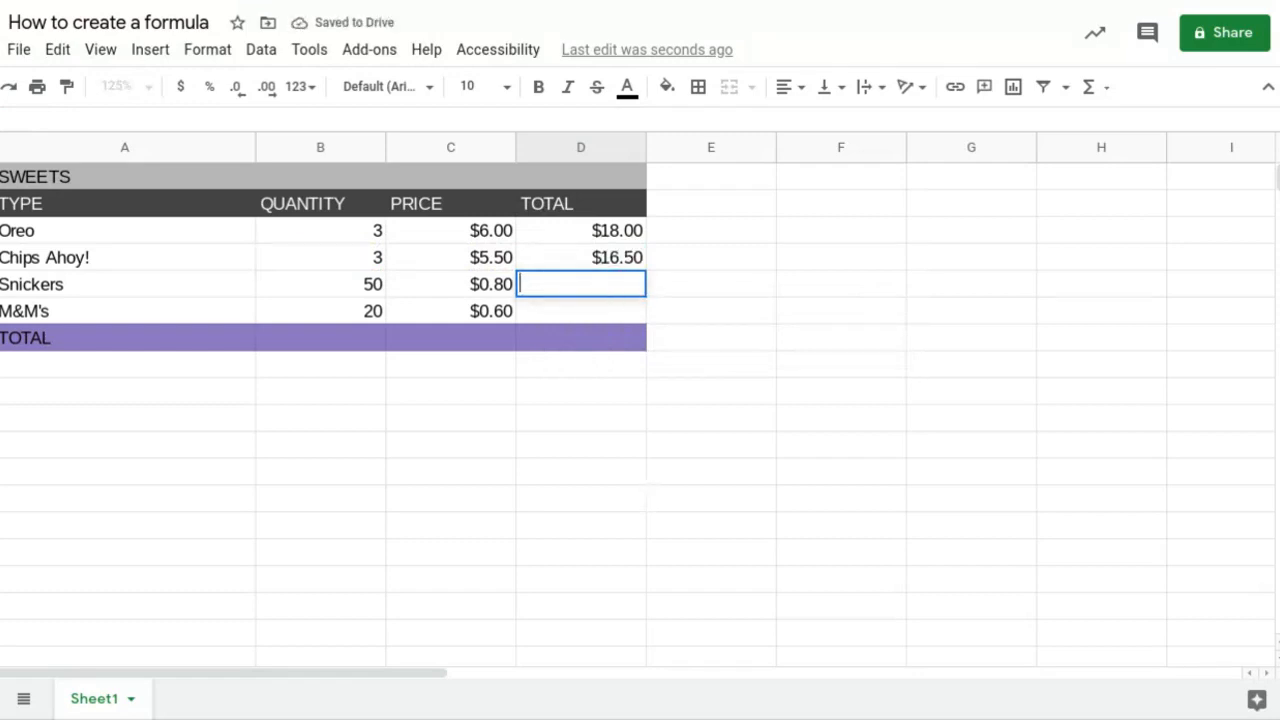
type("=")
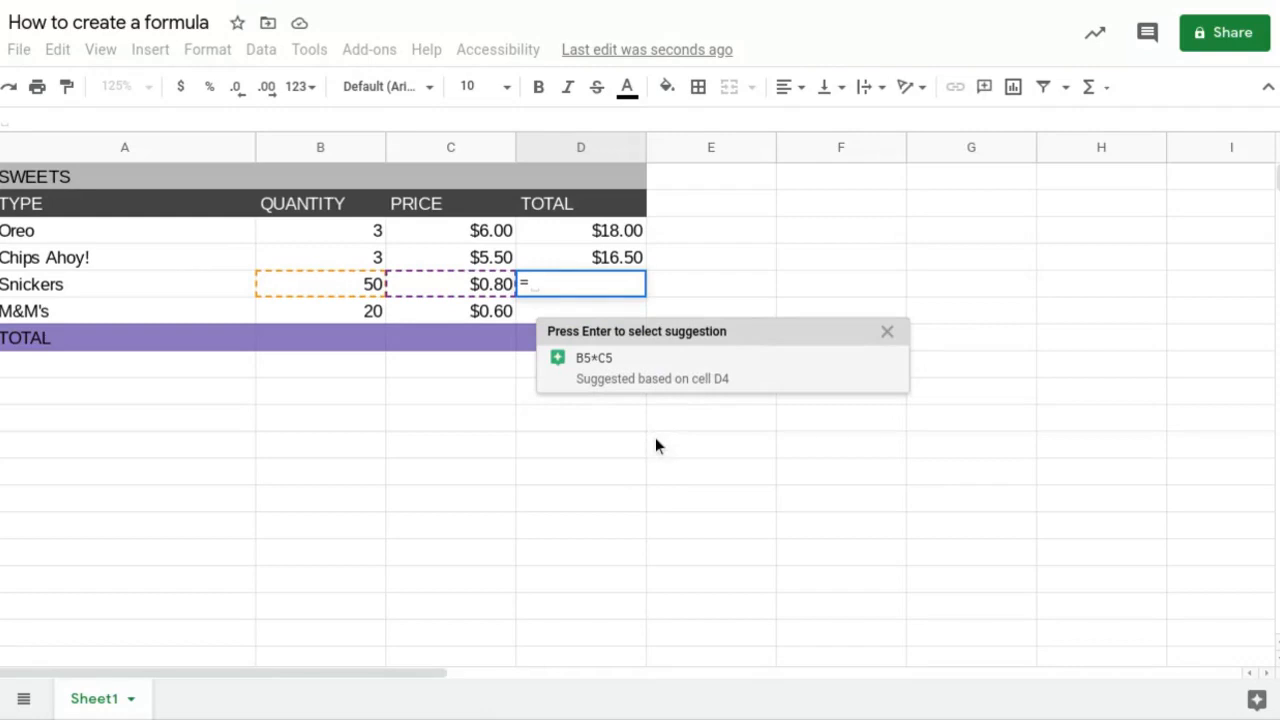
left_click(592, 361)
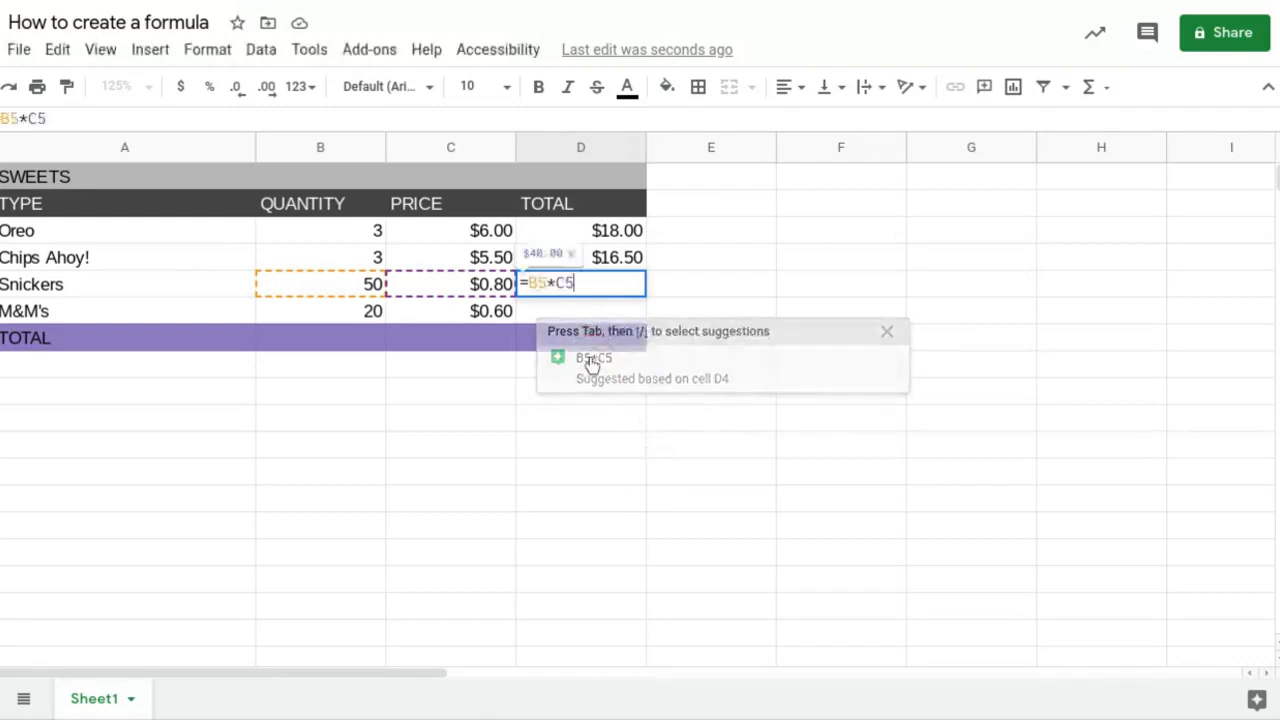
key("Return")
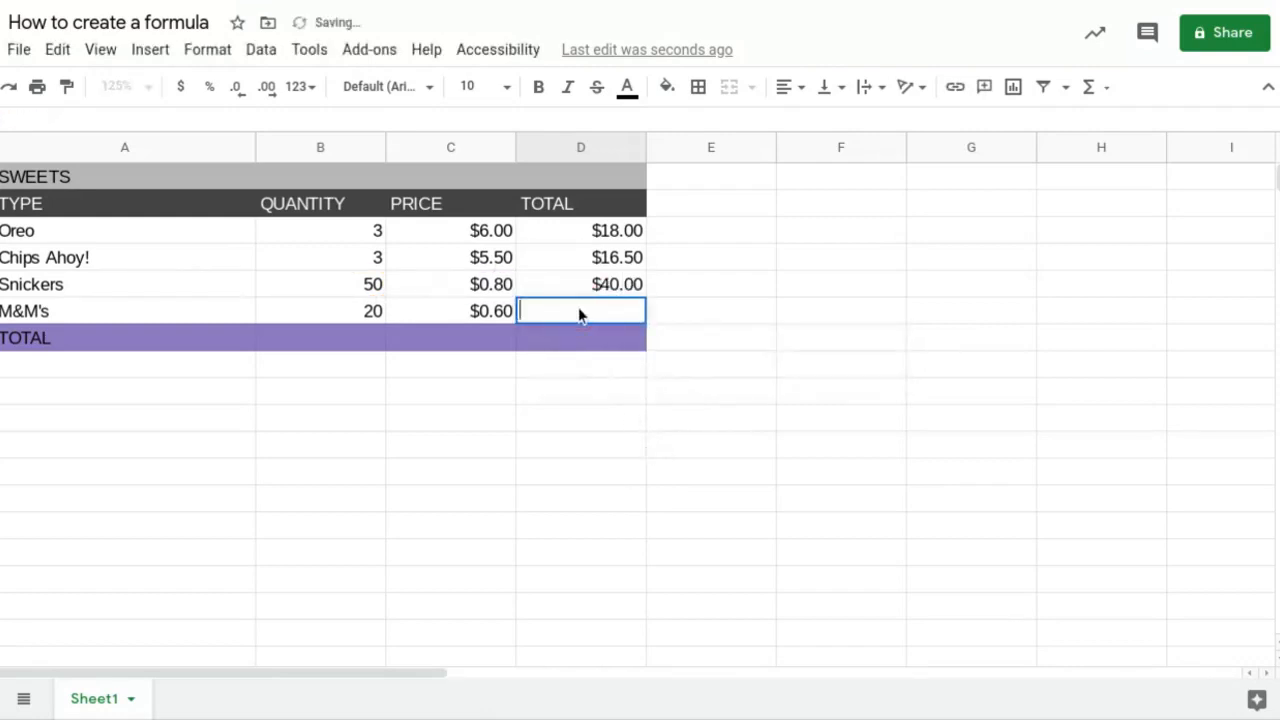
Dismiss the formula suggestion for M&M's TOTAL cell and enter =b6*c6 manually
type("=")
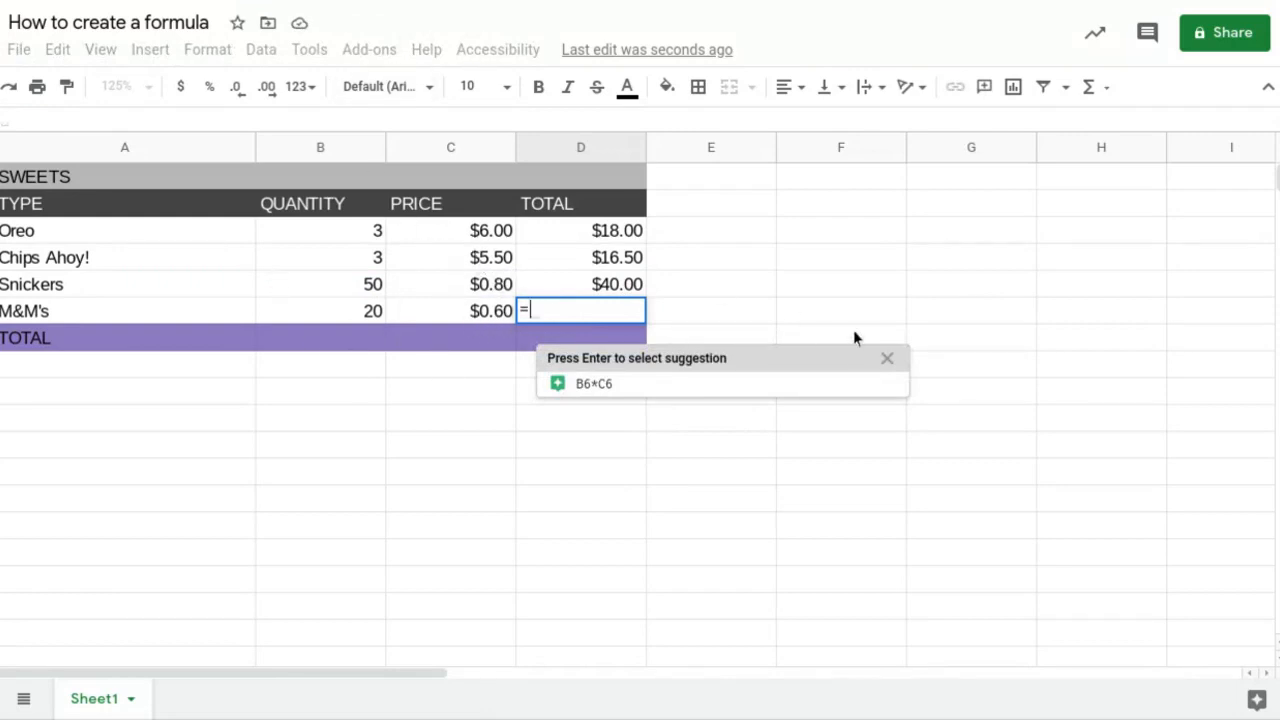
left_click(887, 358)
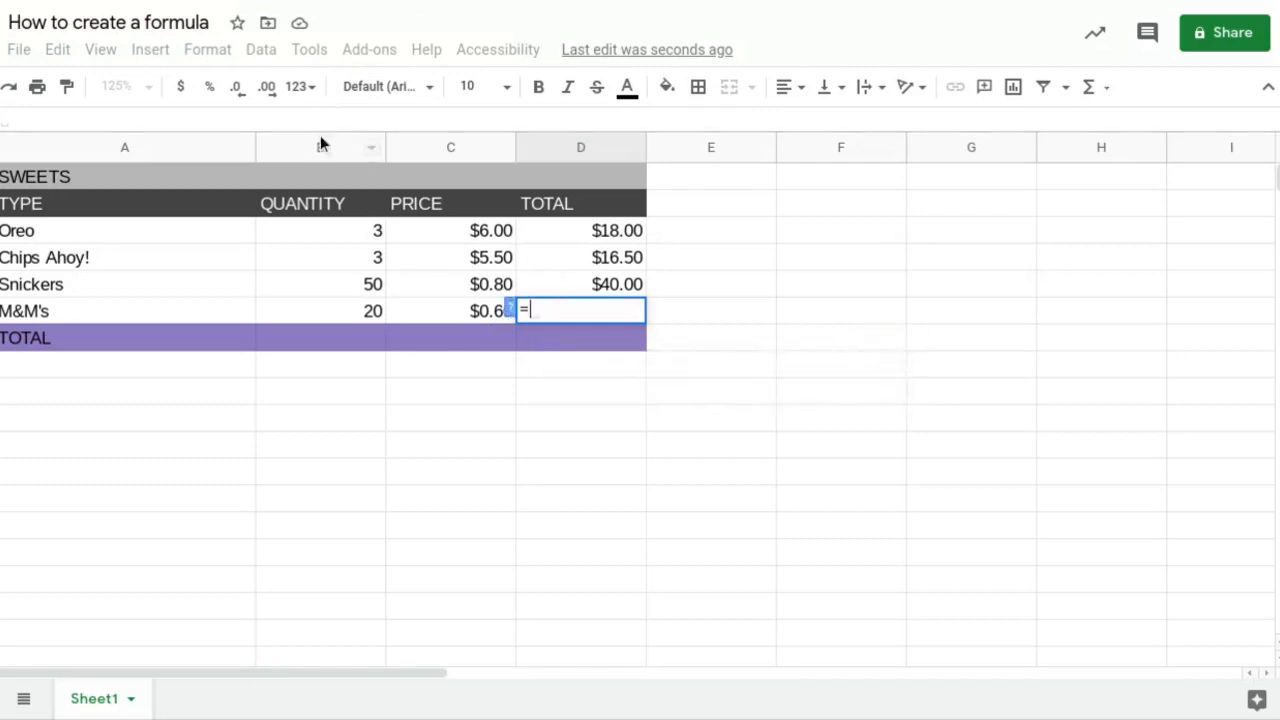
type("b6*")
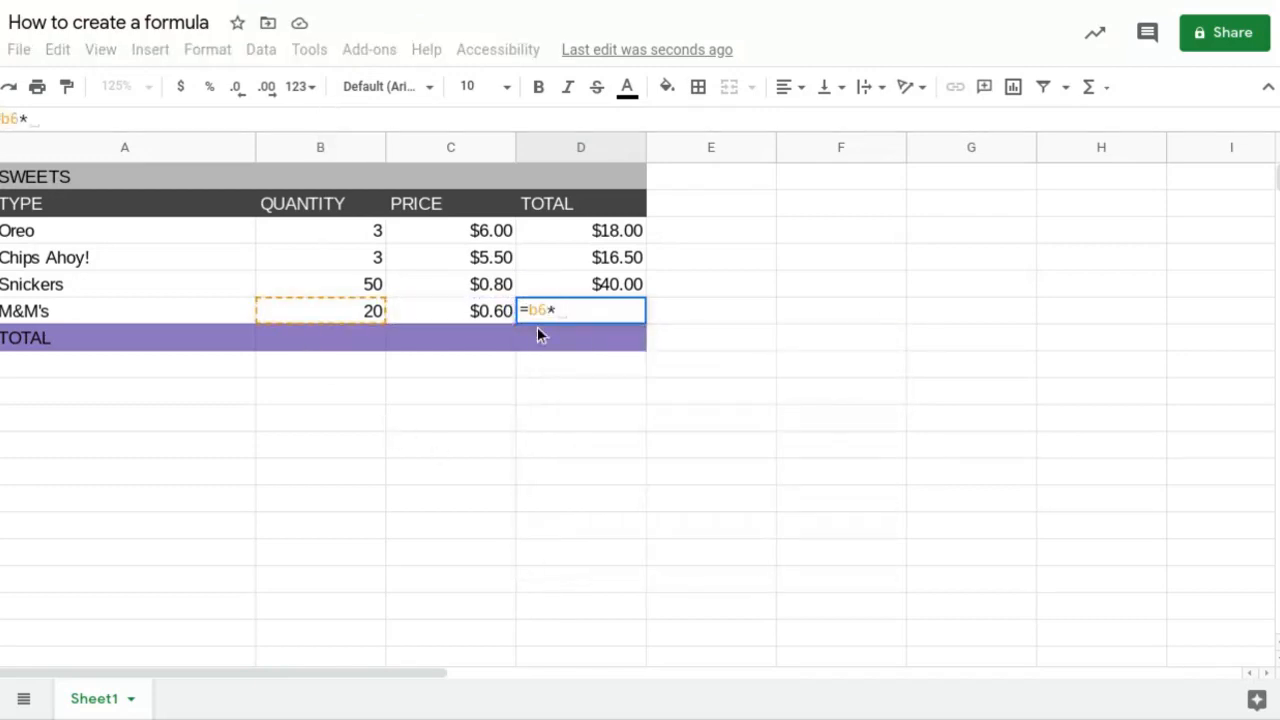
type("c6")
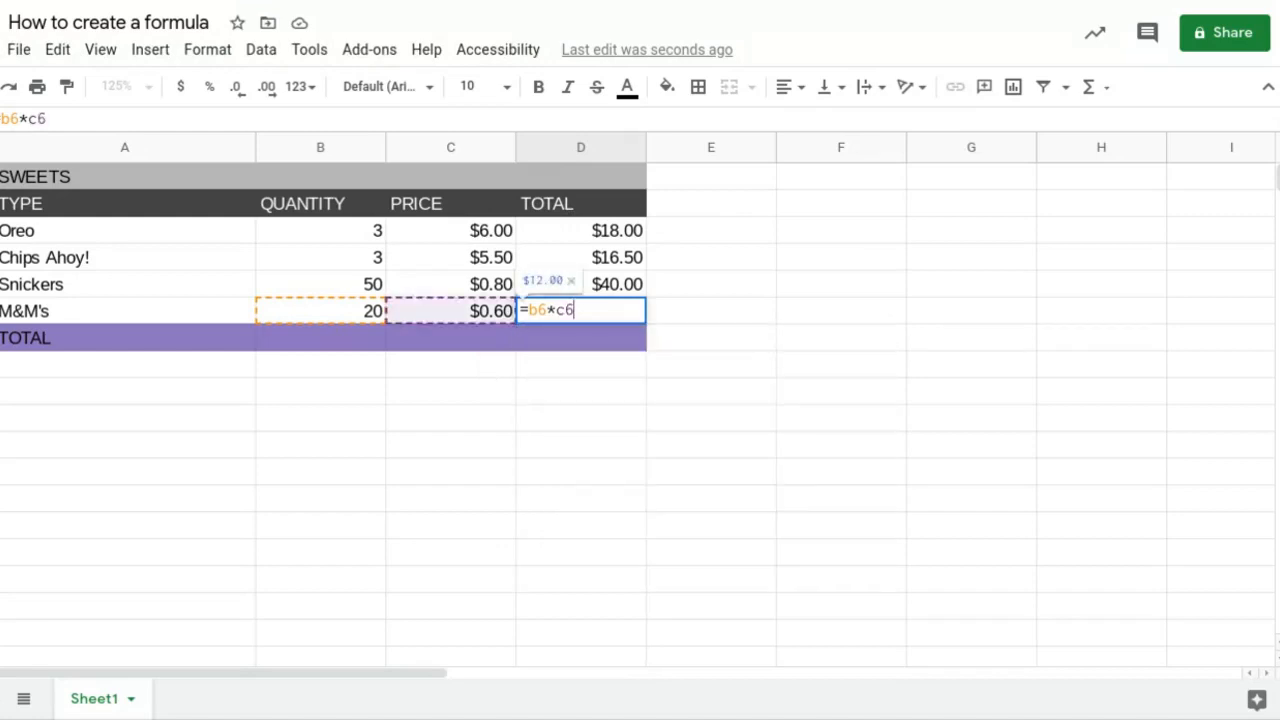
key("Return")
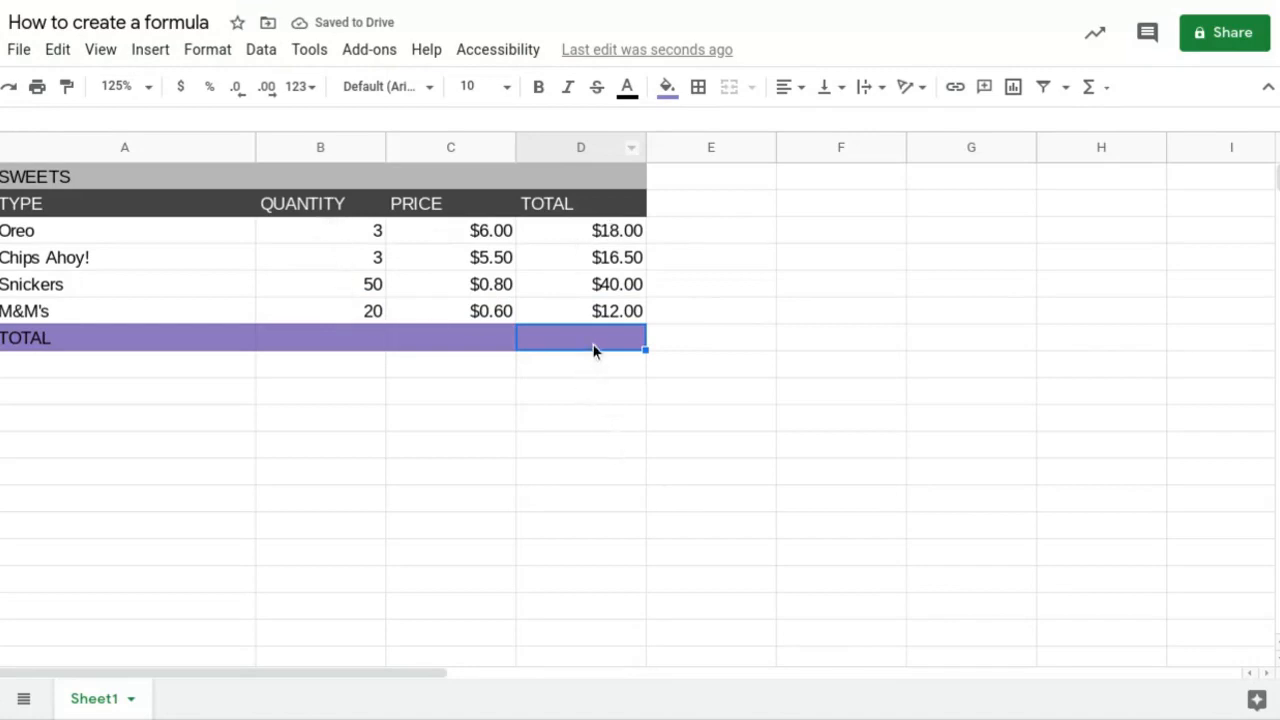
Enter the formula =d3+d4+d5+d6 in column D of the purple TOTAL row to add the four item totals
double_click(560, 344)
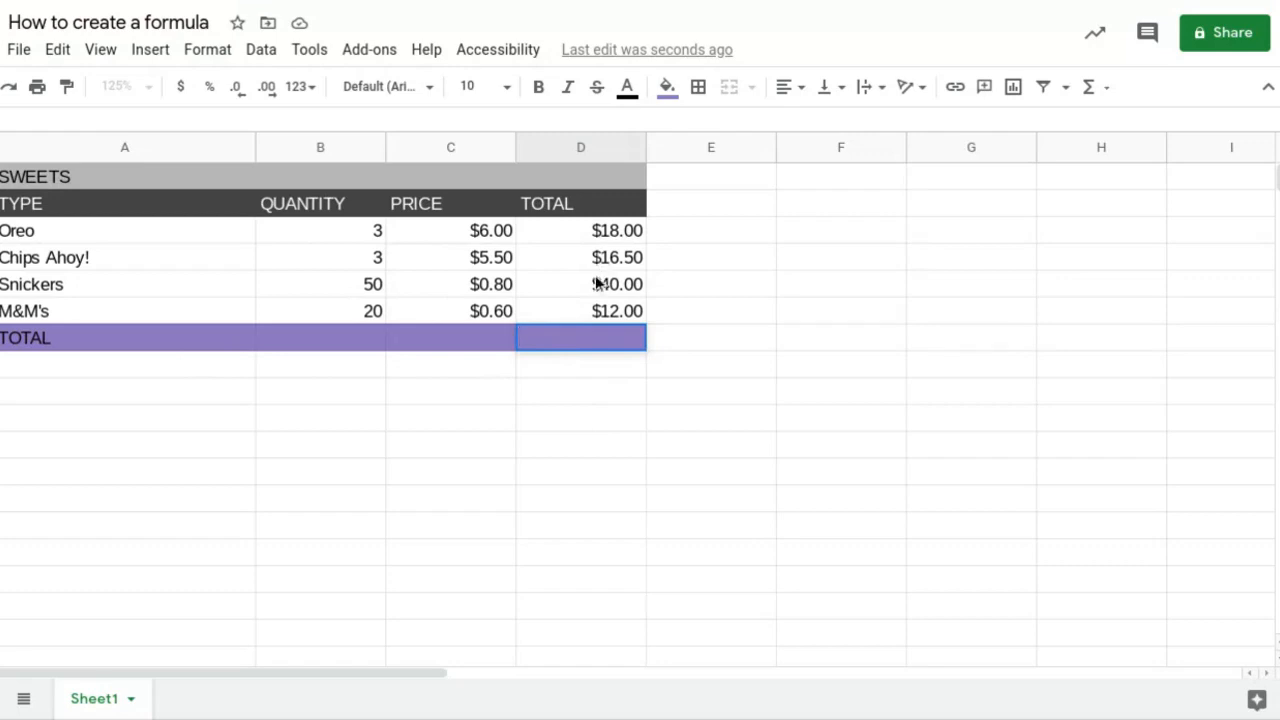
type("=")
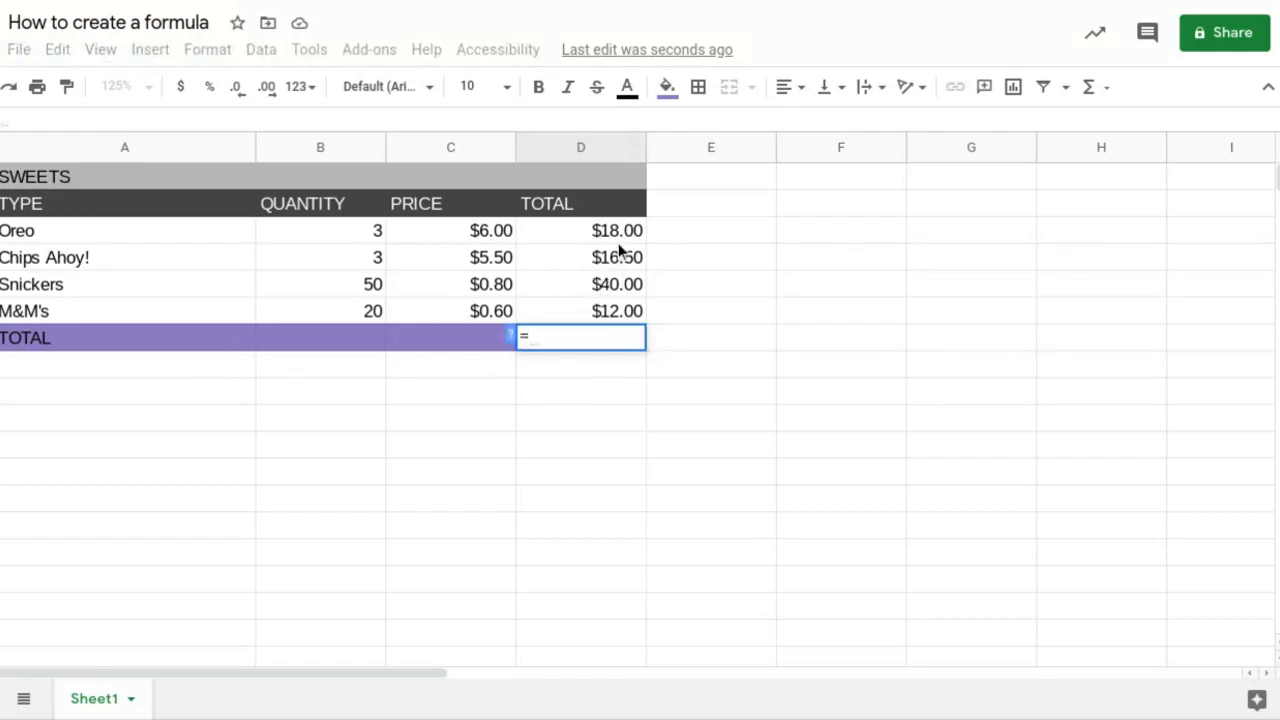
type("d")
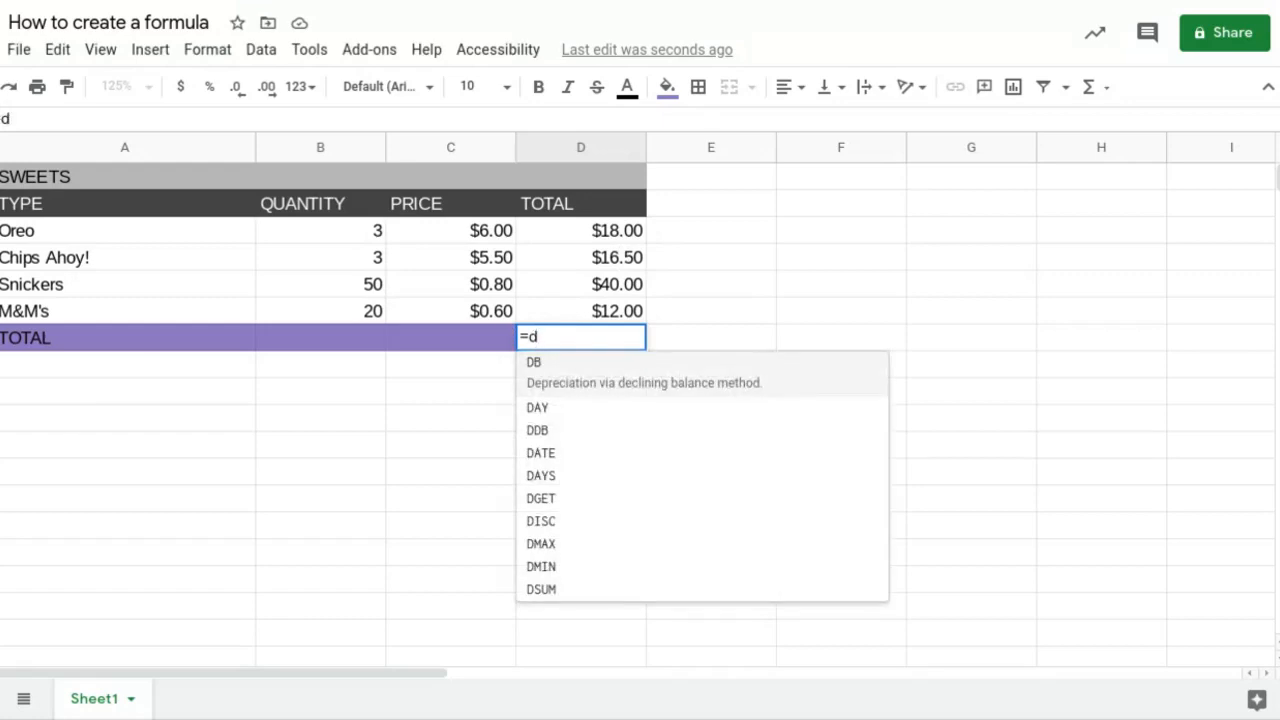
type("3+d4+d5+")
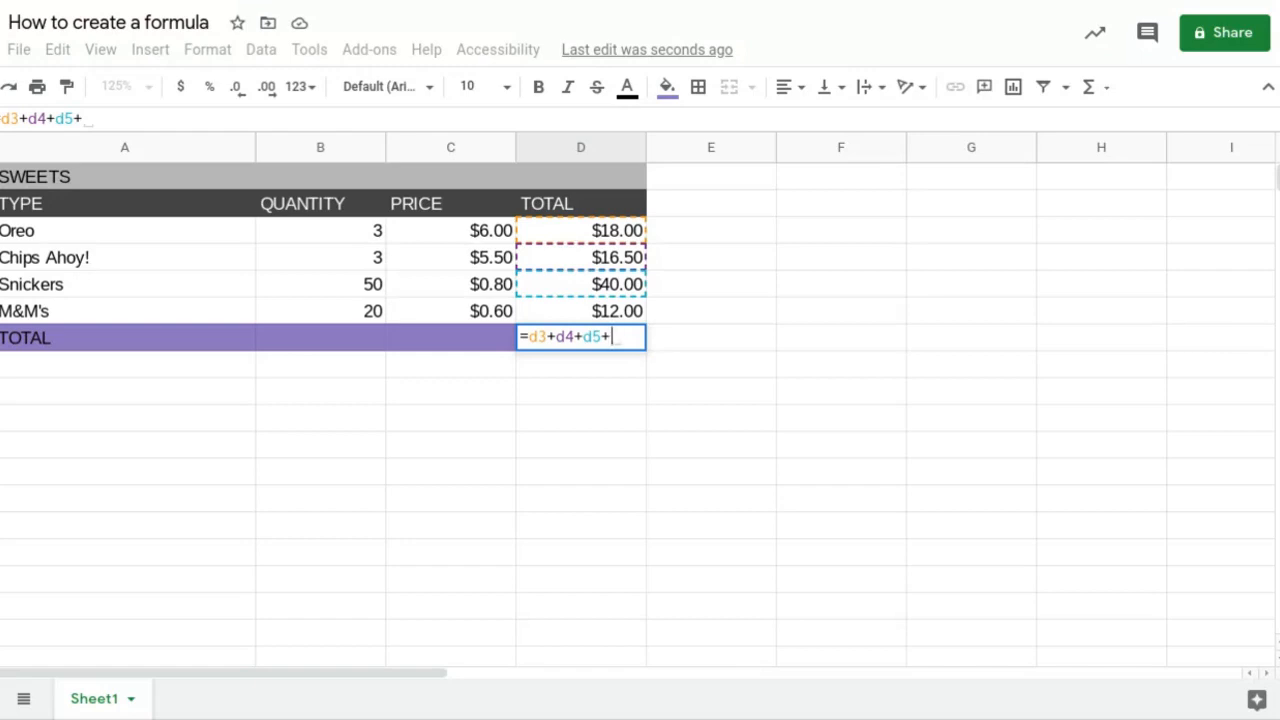
type("d6")
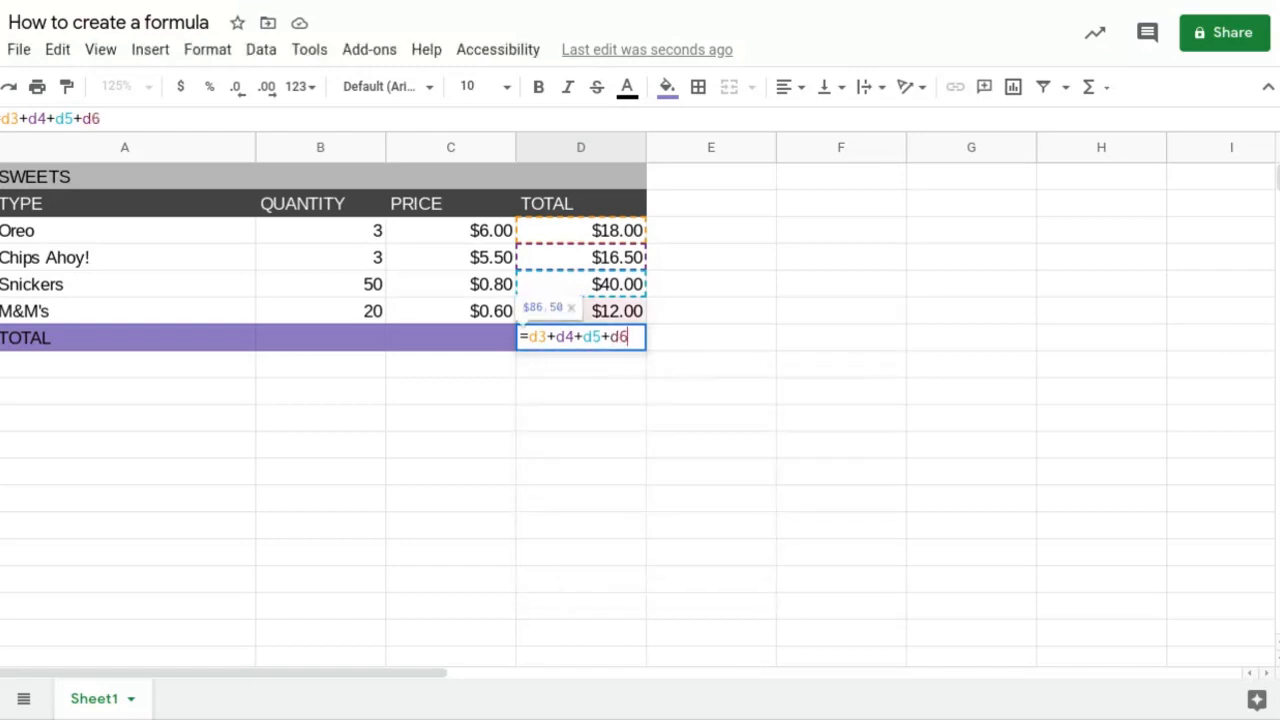
type("+")
key("BackSpace")
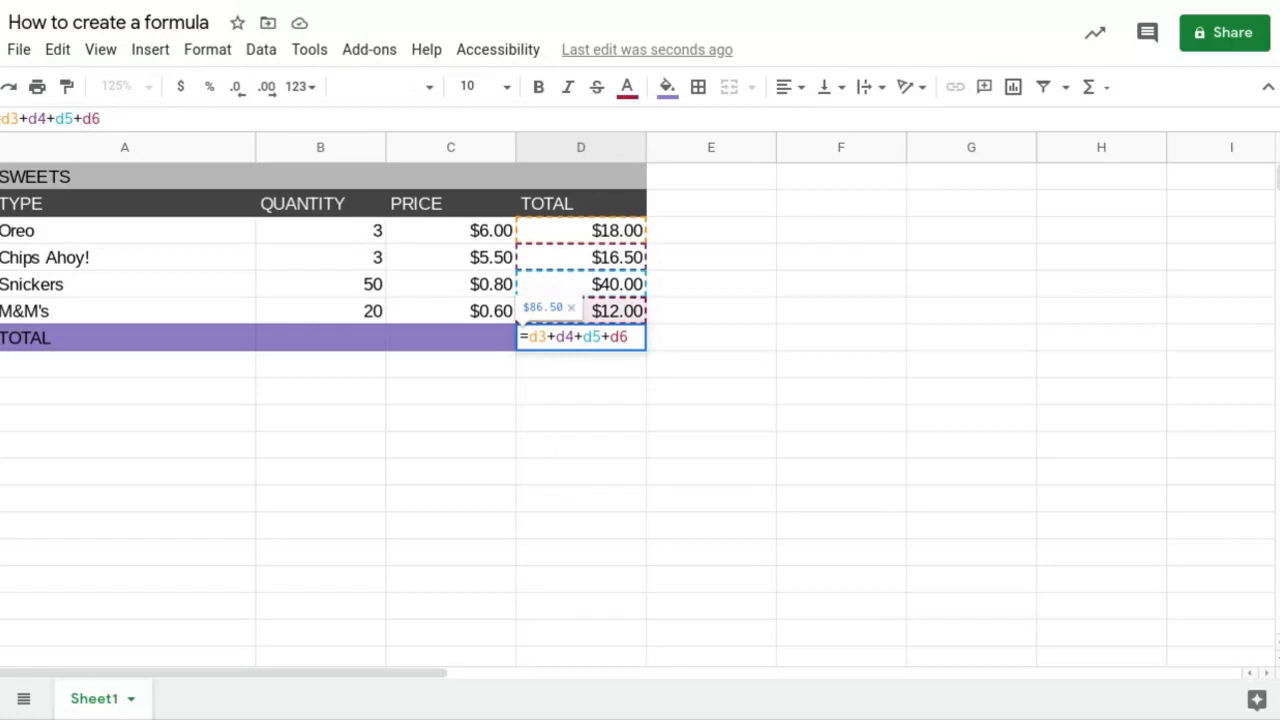
key("Return")
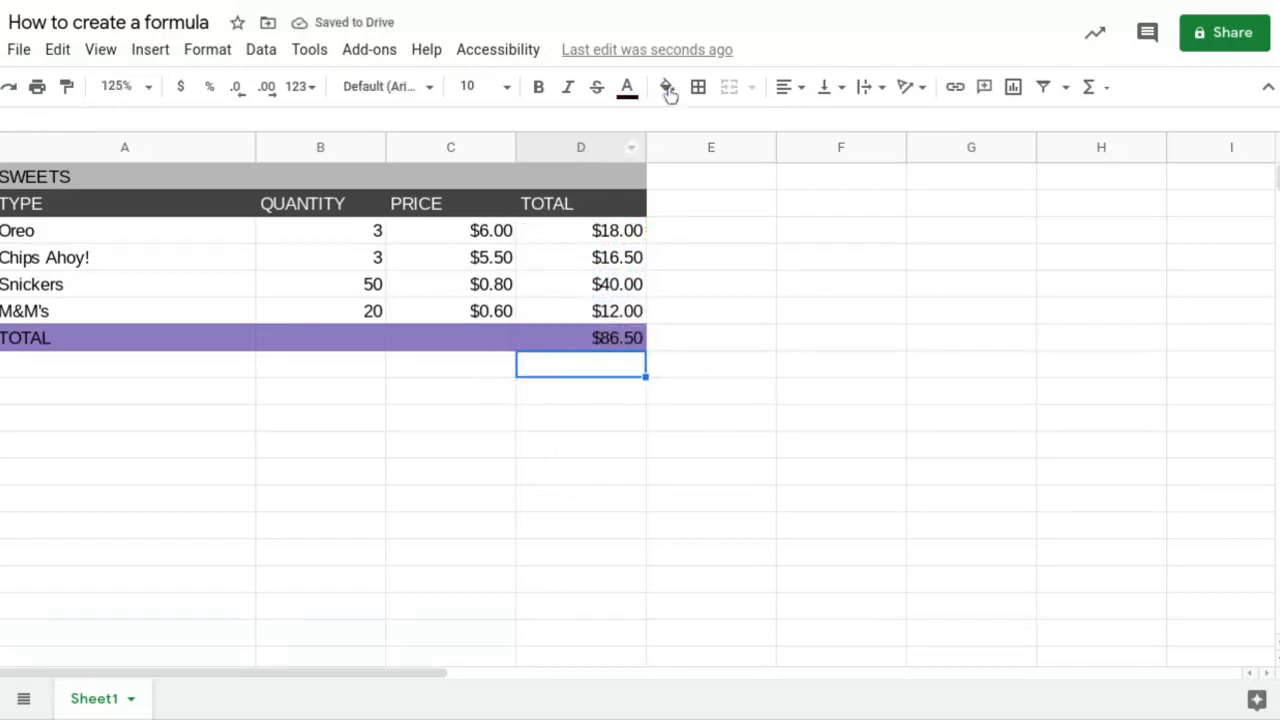
left_click(688, 448)
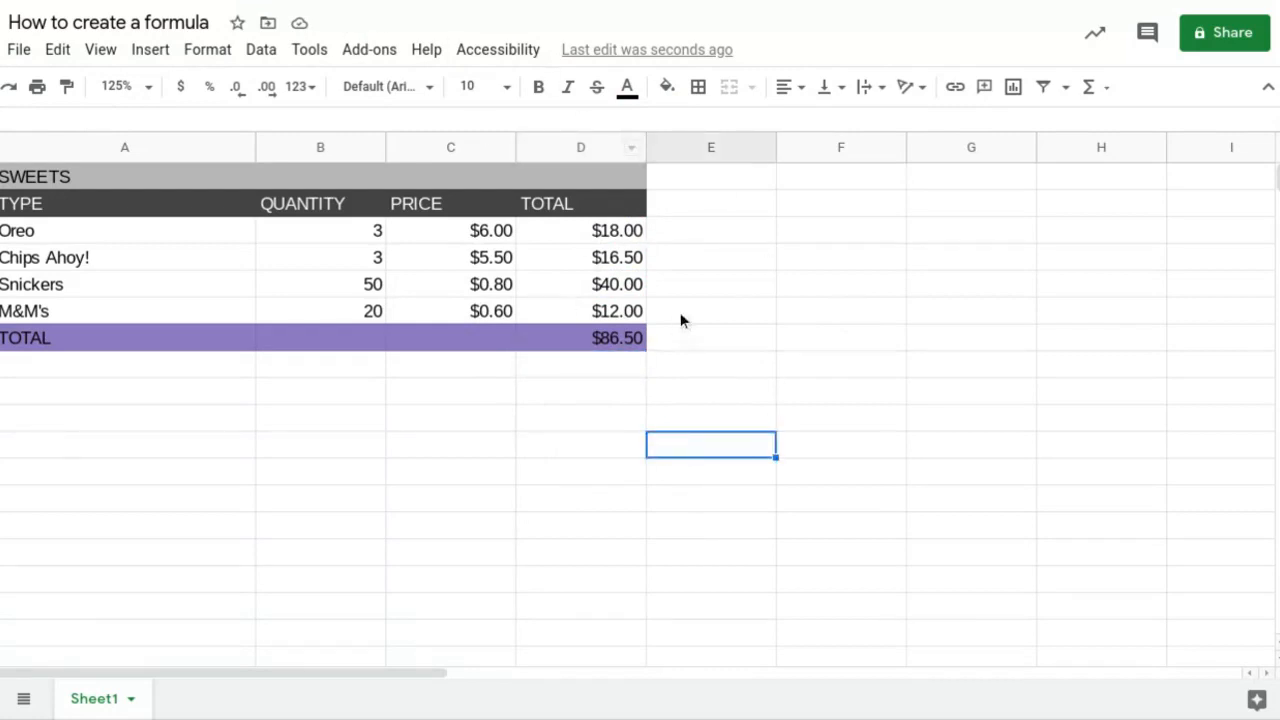
type("=")
left_click(762, 471)
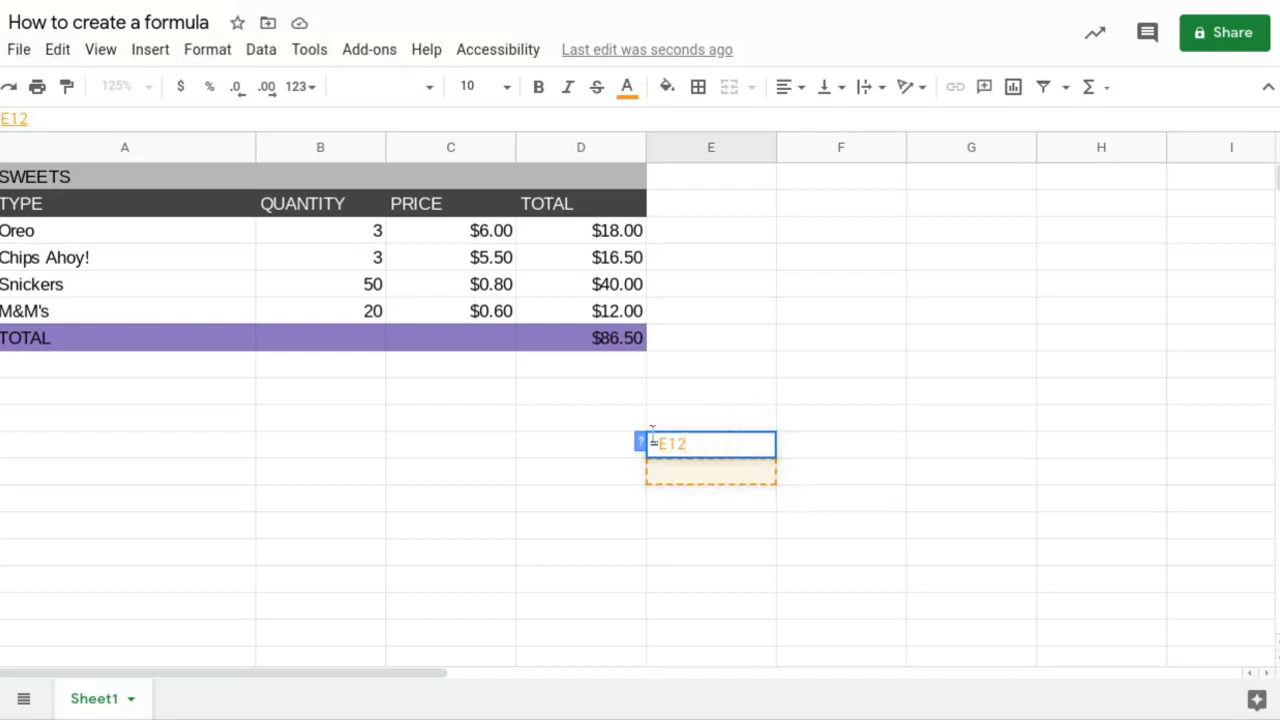
key("BackSpace")
key("BackSpace")
type("=")
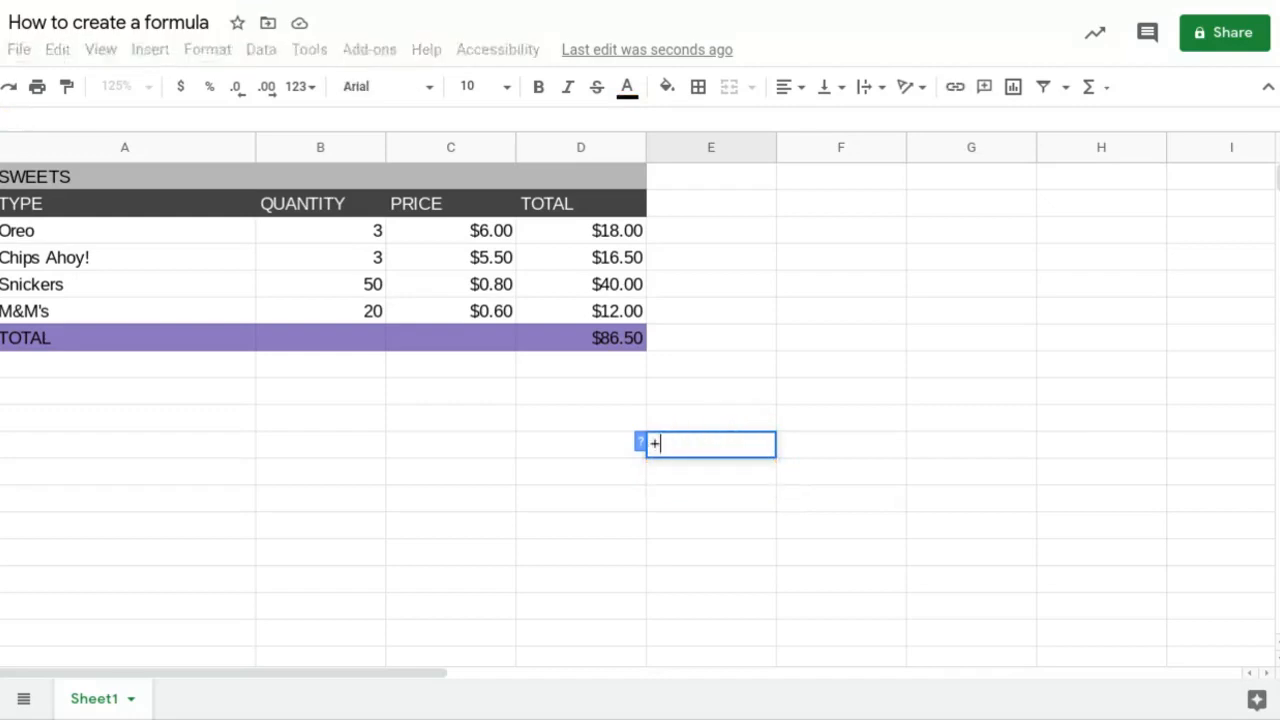
key("BackSpace")
type("=")
key("BackSpace")
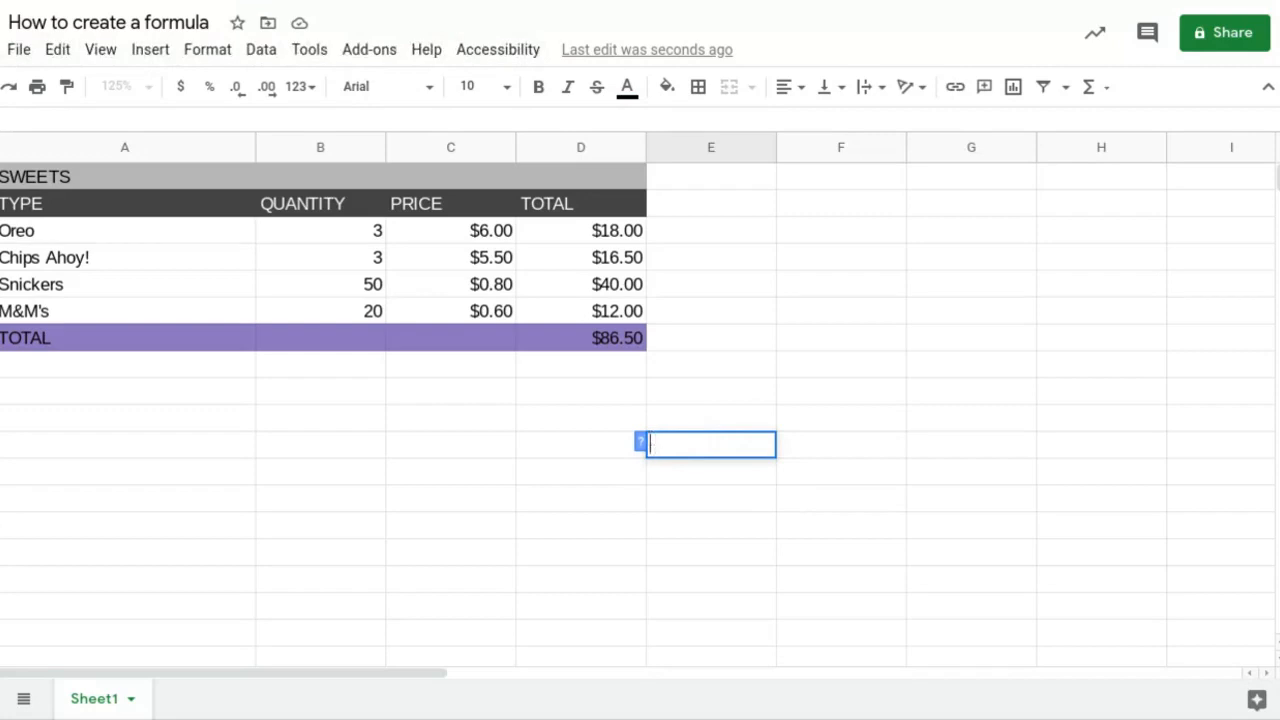
type("*")
key("BackSpace")
type("/")
key("BackSpace")
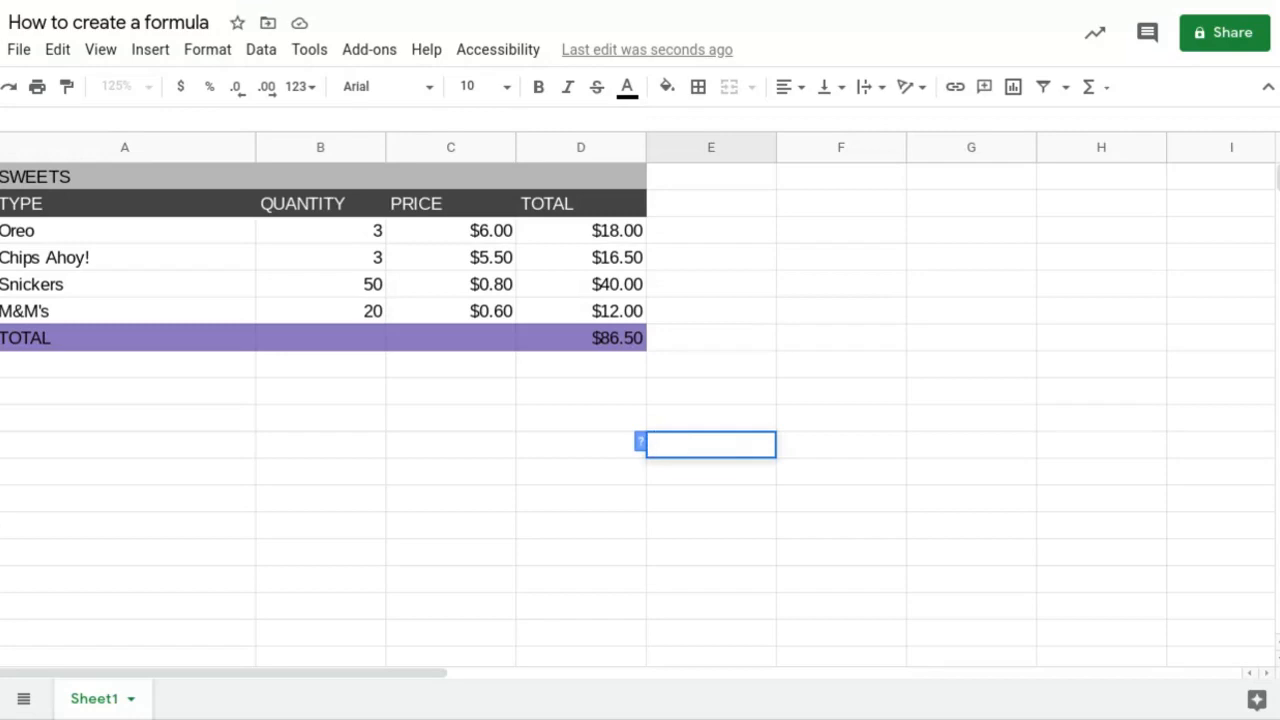